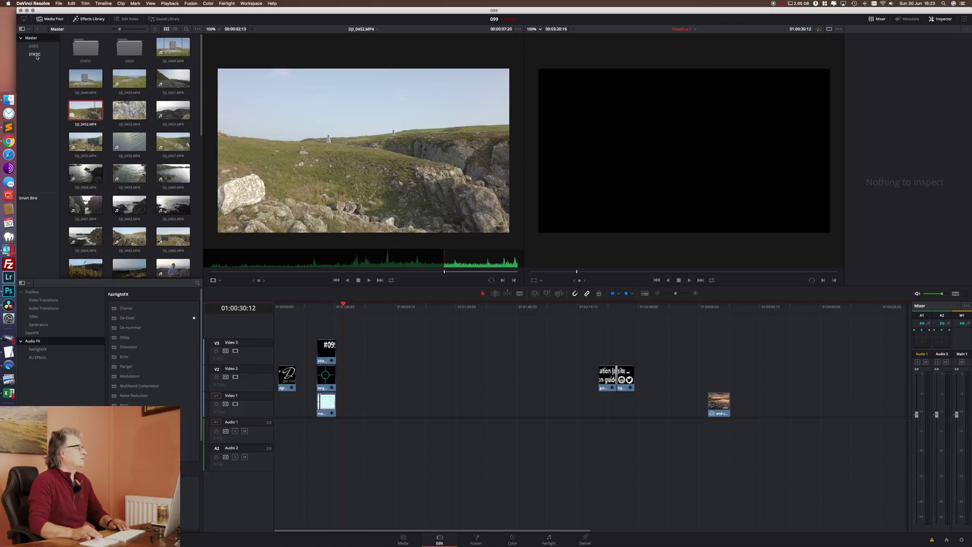
Move the guides, sign-off and end-card clips about 41 seconds later on the timeline, and park the playhead on the map title.
{"action": "left_click", "coordinate": [38, 56]}
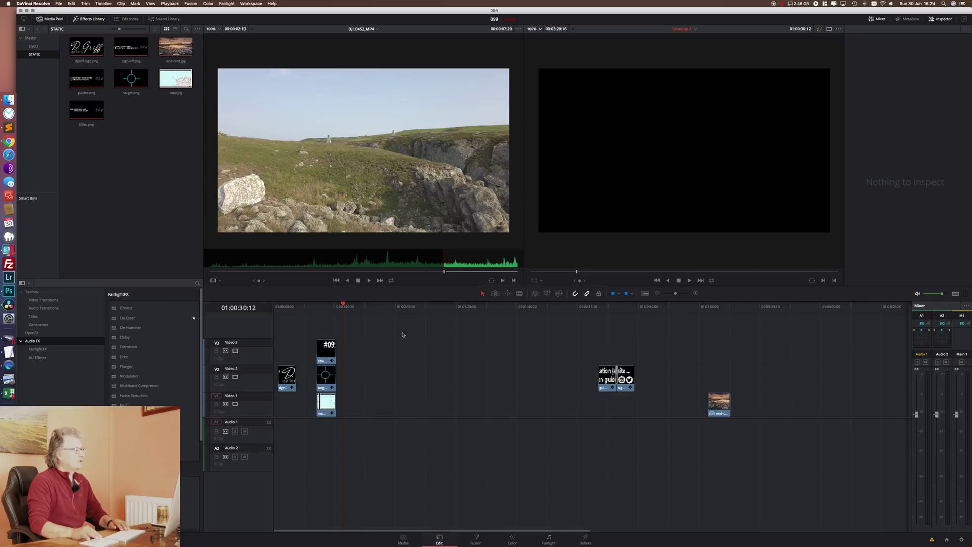
{"action": "left_click_drag", "start_coordinate": [544, 352], "coordinate": [811, 409]}
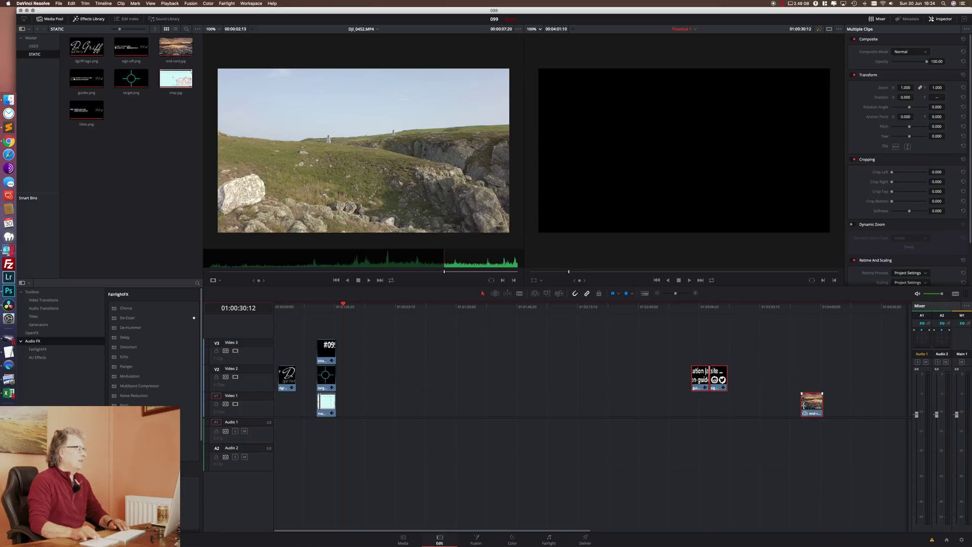
{"action": "left_click", "coordinate": [30, 38]}
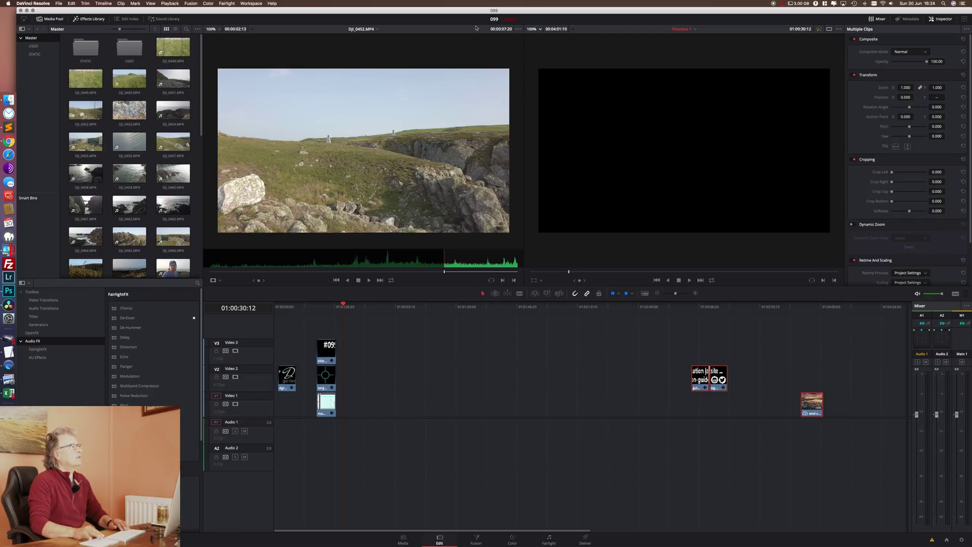
{"action": "left_click", "coordinate": [326, 305]}
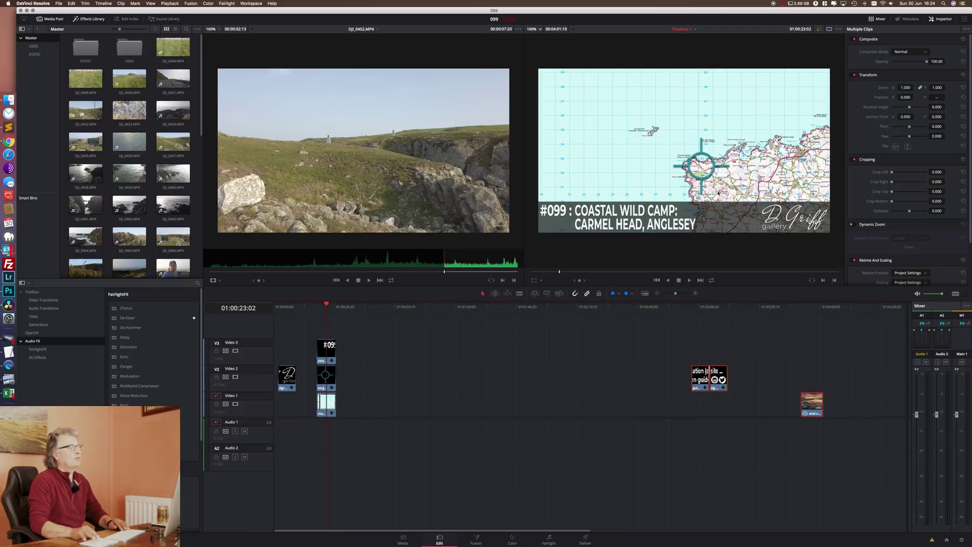
Load DJI_0449.MP4 from the Master bin into the source viewer and play its monument section to 00:00:09:20.
{"action": "left_click", "coordinate": [184, 74]}
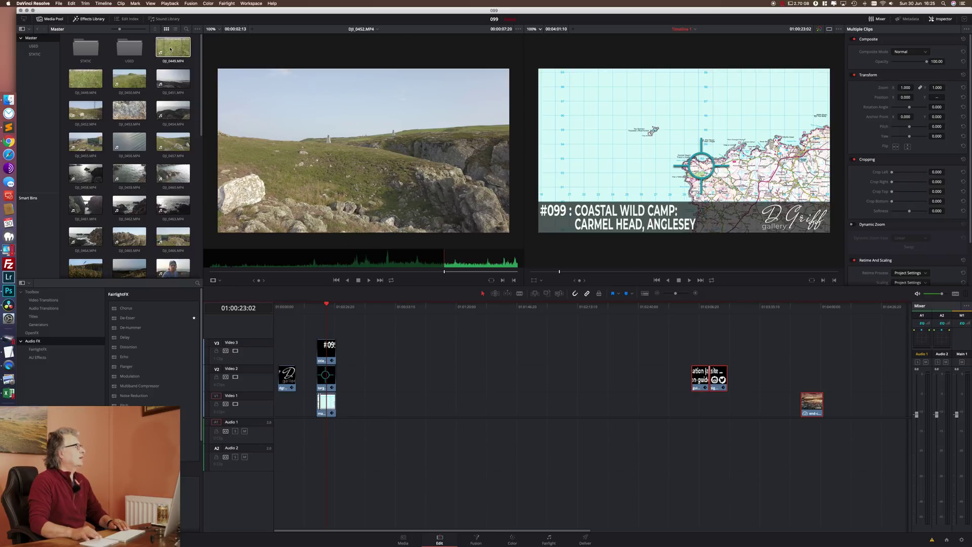
{"action": "left_click_drag", "start_coordinate": [173, 47], "coordinate": [293, 169]}
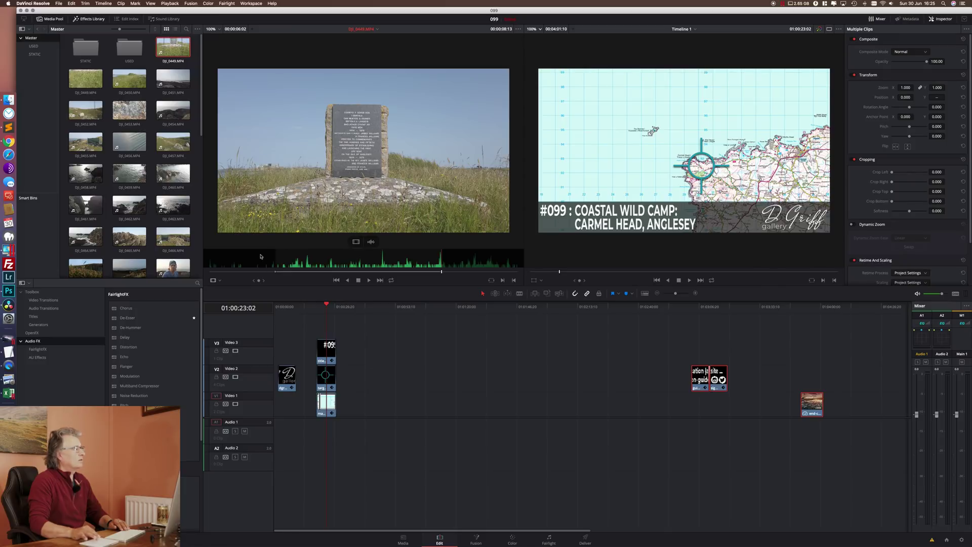
{"action": "left_click", "coordinate": [369, 280]}
{"action": "left_click", "coordinate": [369, 281]}
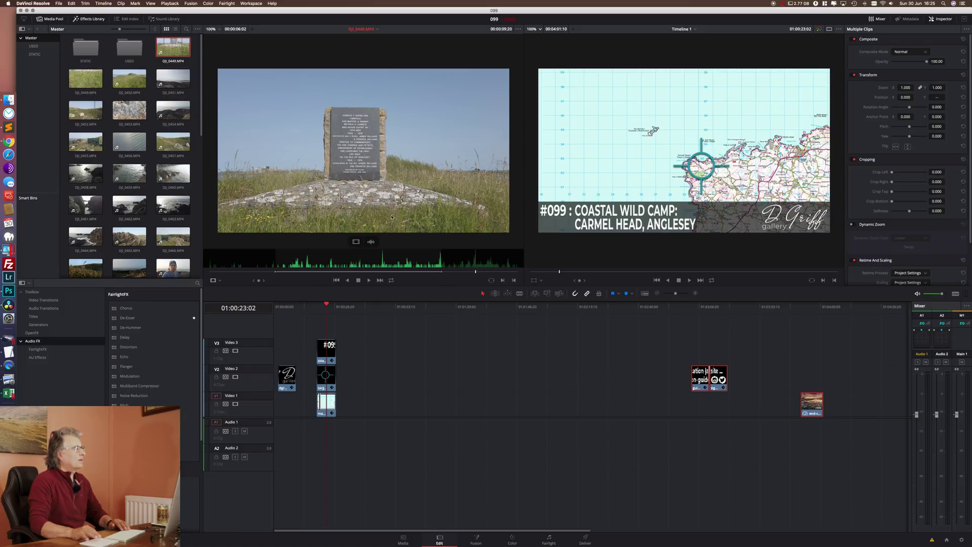
{"action": "left_click_drag", "start_coordinate": [408, 204], "coordinate": [358, 434]}
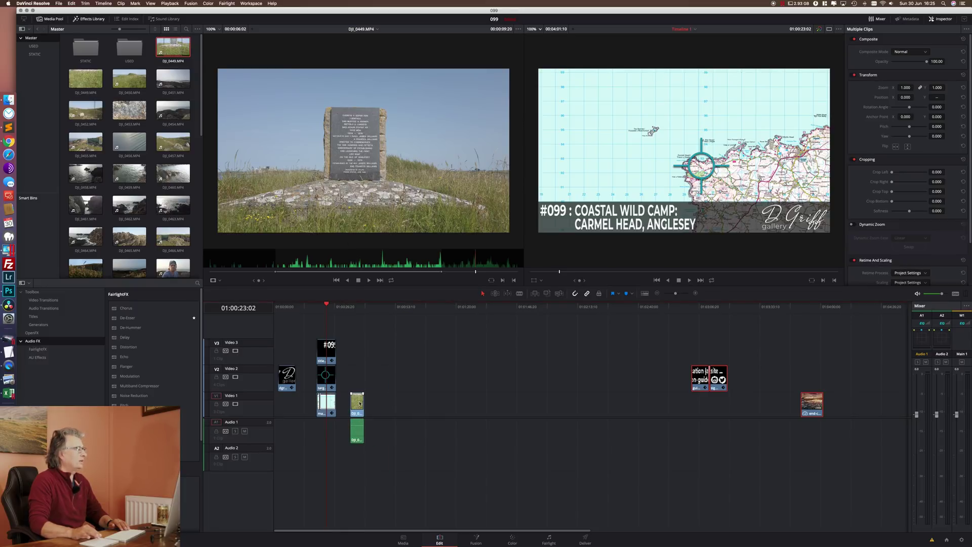
{"action": "left_click_drag", "start_coordinate": [381, 465], "coordinate": [357, 368]}
{"action": "key", "text": "Delete"}
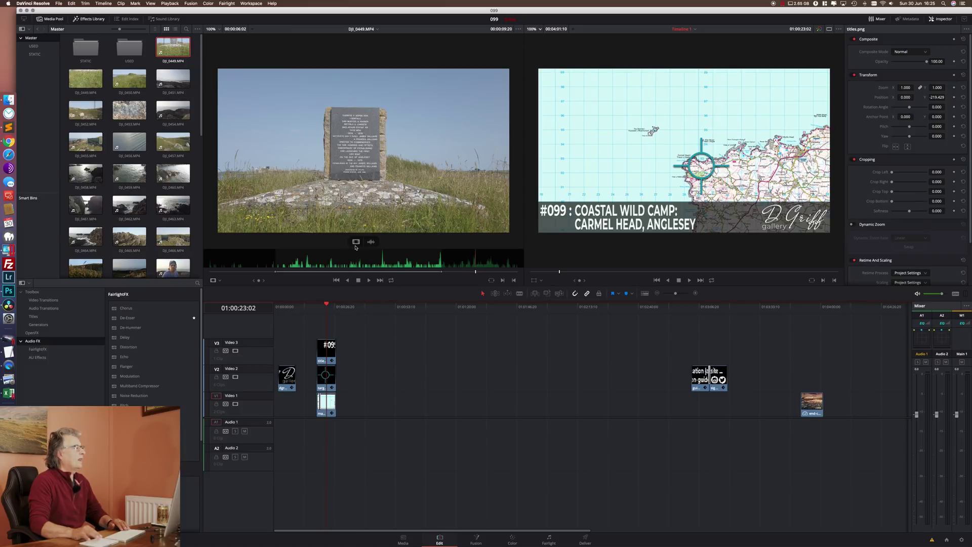
Add the video without audio of DJI_0449.MP4 to Video 1 after the map title, followed directly by the video of DJI_0450.MP4.
{"action": "left_click_drag", "start_coordinate": [355, 241], "coordinate": [351, 410]}
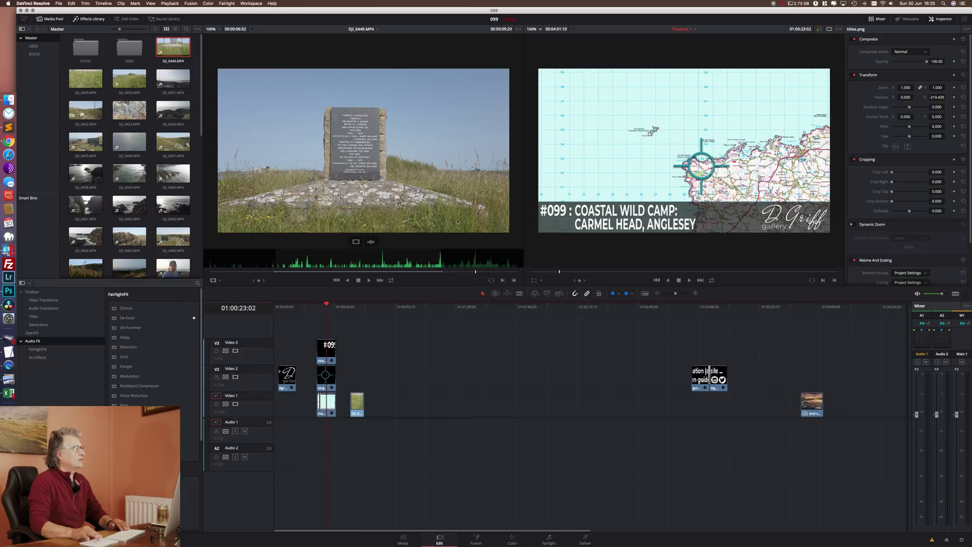
{"action": "mouse_move", "coordinate": [385, 180]}
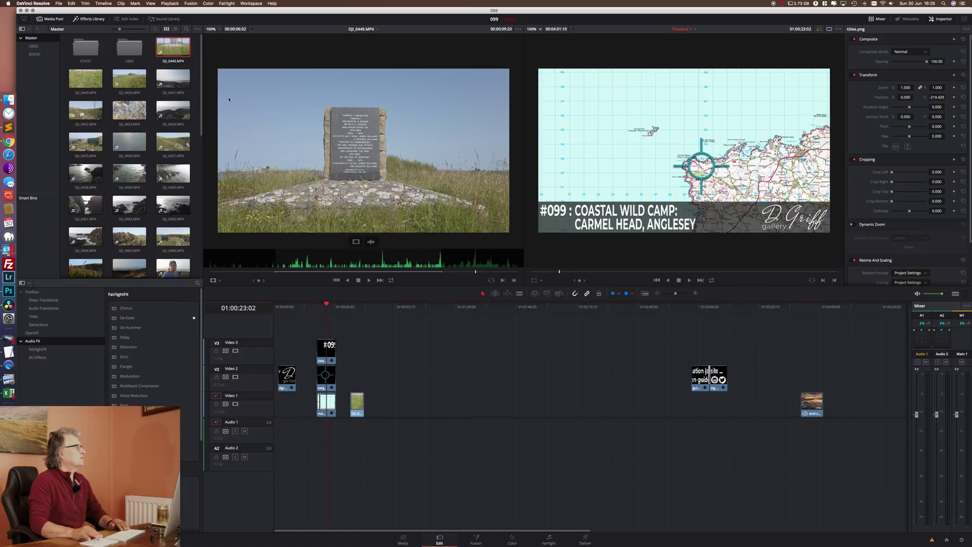
{"action": "double_click", "coordinate": [129, 78]}
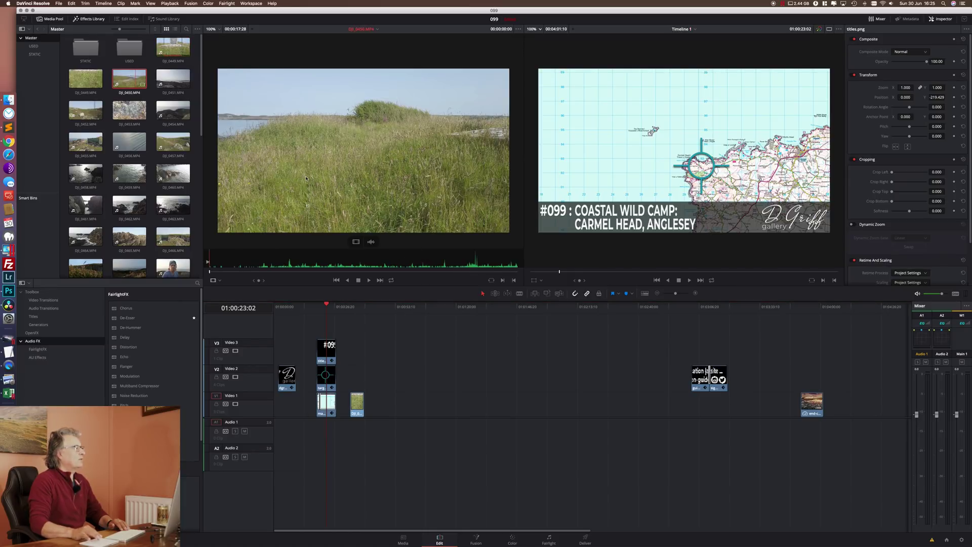
{"action": "left_click_drag", "start_coordinate": [356, 241], "coordinate": [369, 421]}
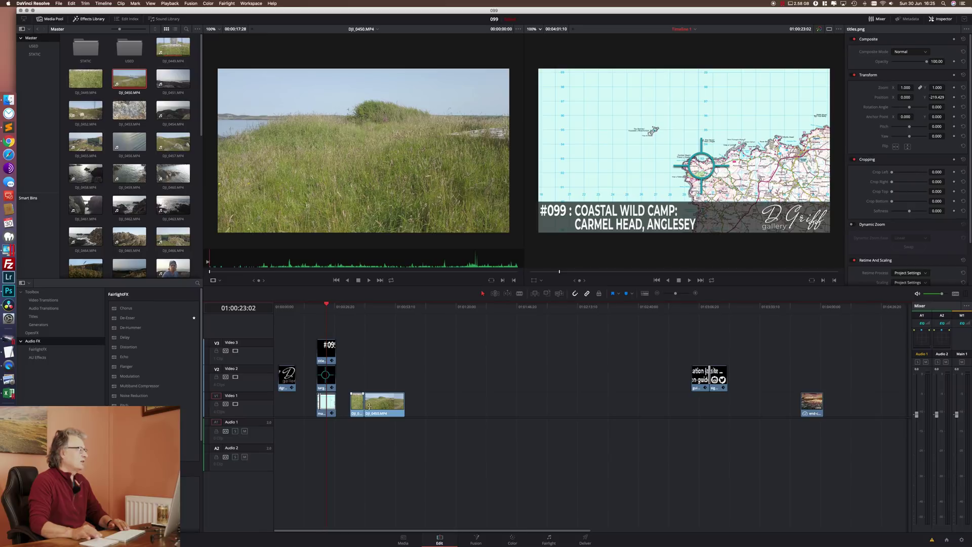
Append the video without audio of DJI_0451.MP4 and DJI_0454.MP4 to the end of the new clip sequence on Video 1.
{"action": "left_click_drag", "start_coordinate": [173, 81], "coordinate": [337, 169]}
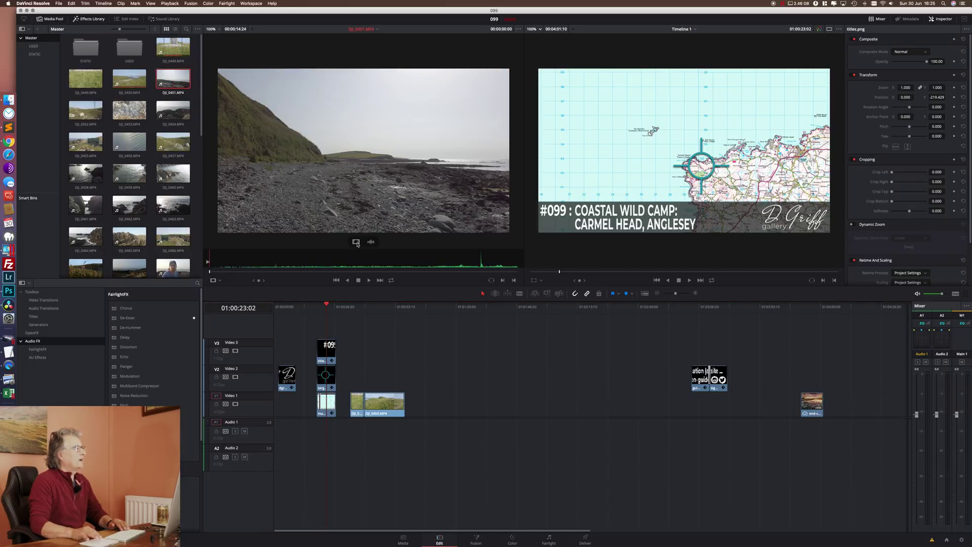
{"action": "left_click_drag", "start_coordinate": [356, 242], "coordinate": [418, 405]}
{"action": "left_click", "coordinate": [418, 404]}
{"action": "left_click_drag", "start_coordinate": [173, 110], "coordinate": [300, 172]}
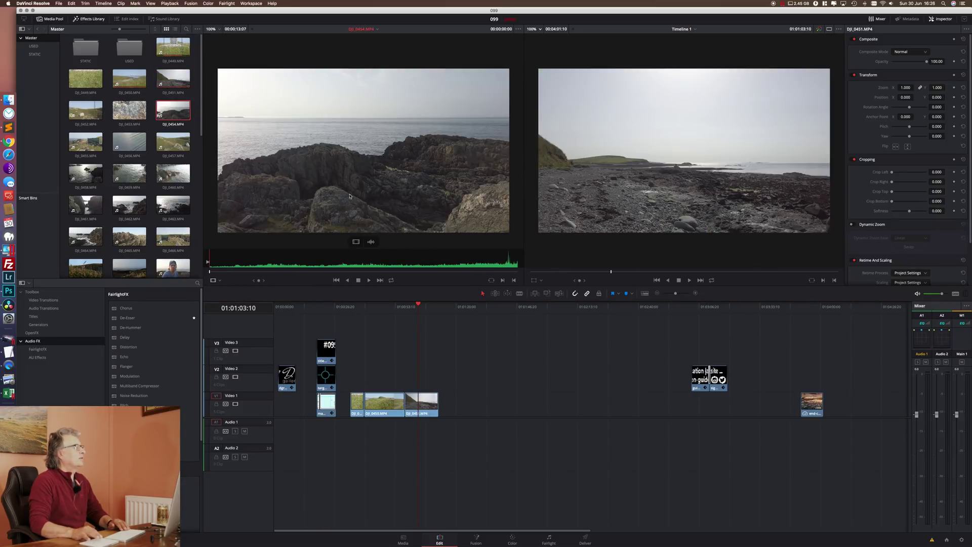
{"action": "left_click_drag", "start_coordinate": [356, 242], "coordinate": [465, 398]}
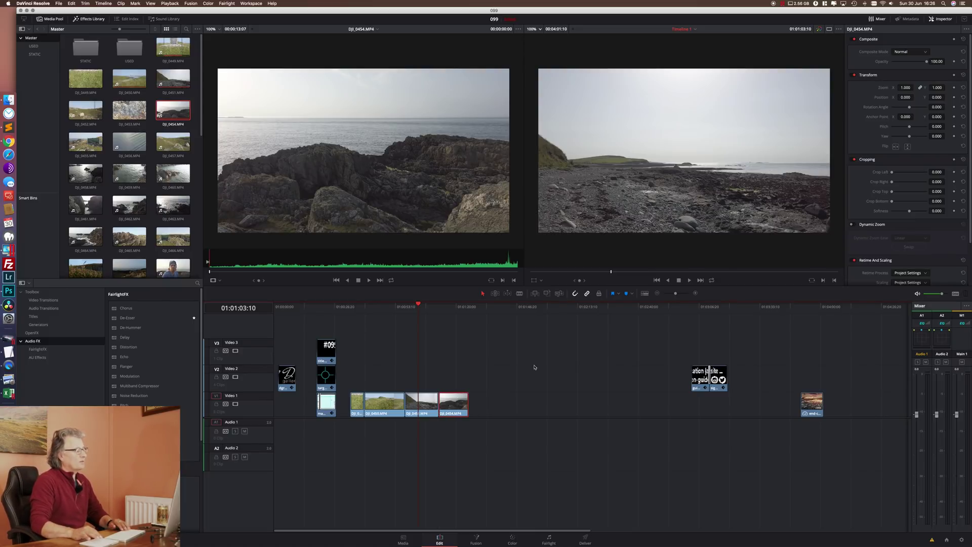
Set the playhead on the DJI_0449.MP4 clip in the timeline and switch to the Color page.
{"action": "left_click", "coordinate": [355, 309]}
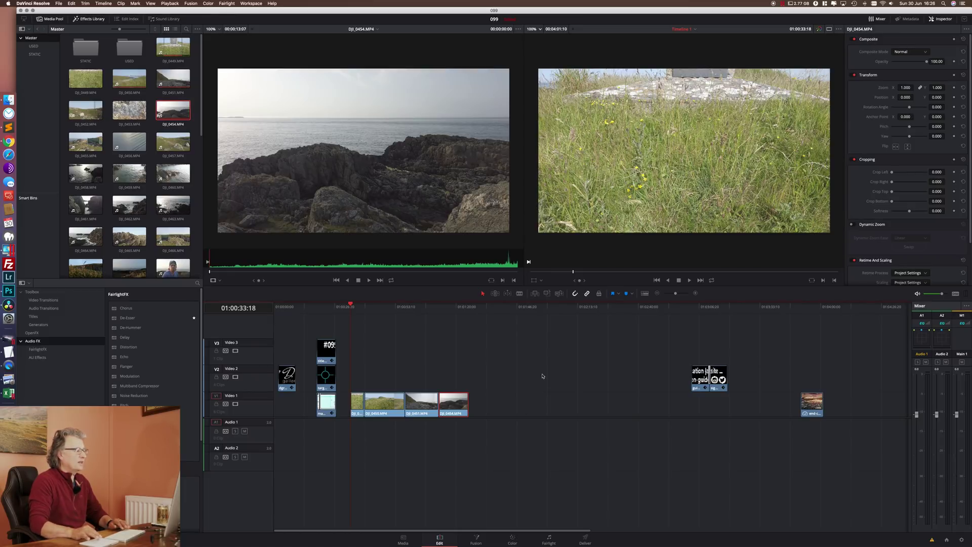
{"action": "left_click", "coordinate": [494, 402]}
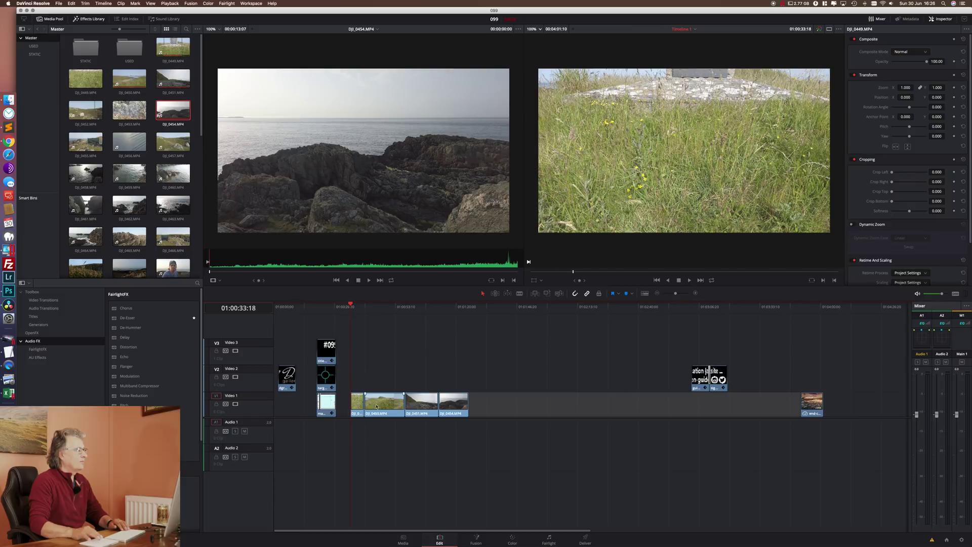
{"action": "left_click", "coordinate": [356, 308]}
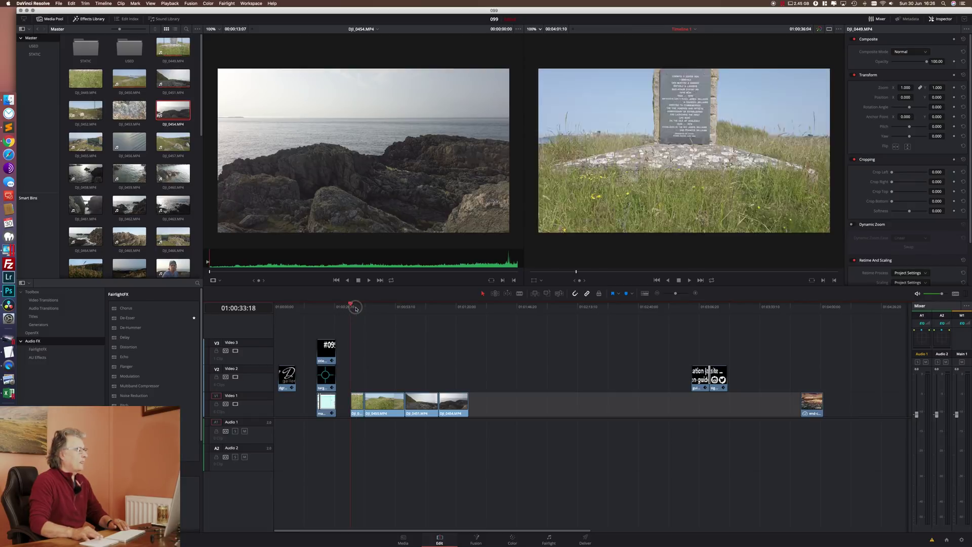
{"action": "left_click", "coordinate": [513, 539]}
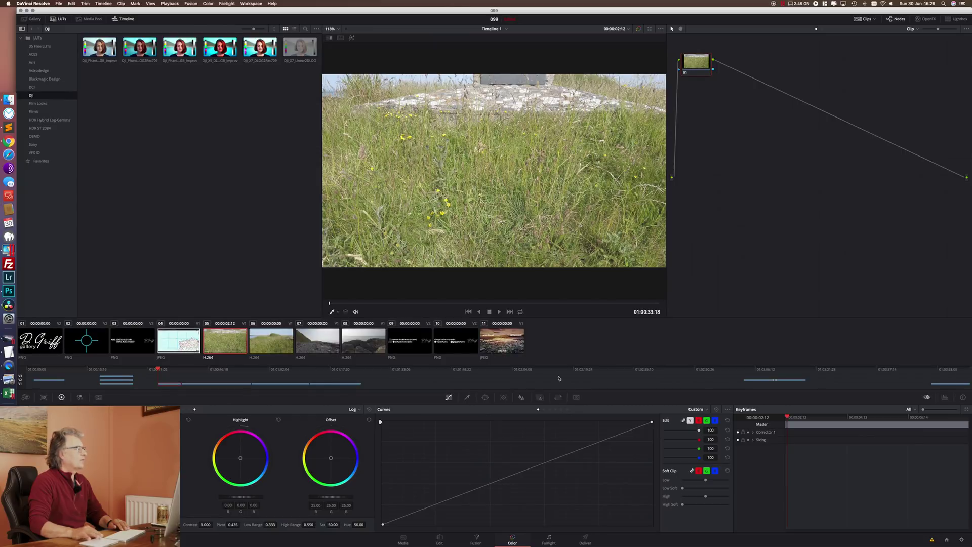
Apply the DJI_Phantom3_DLOG2sRGB_Improv LUT to clip 05 at the monument frame and slightly lower the curve's midpoint.
{"action": "left_click_drag", "start_coordinate": [158, 369], "coordinate": [170, 371]}
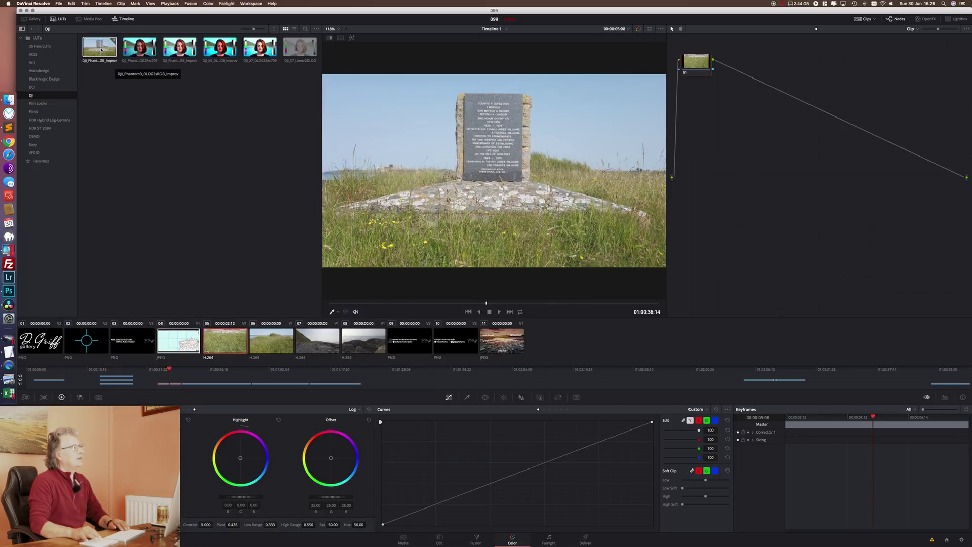
{"action": "left_click_drag", "start_coordinate": [180, 48], "coordinate": [694, 65]}
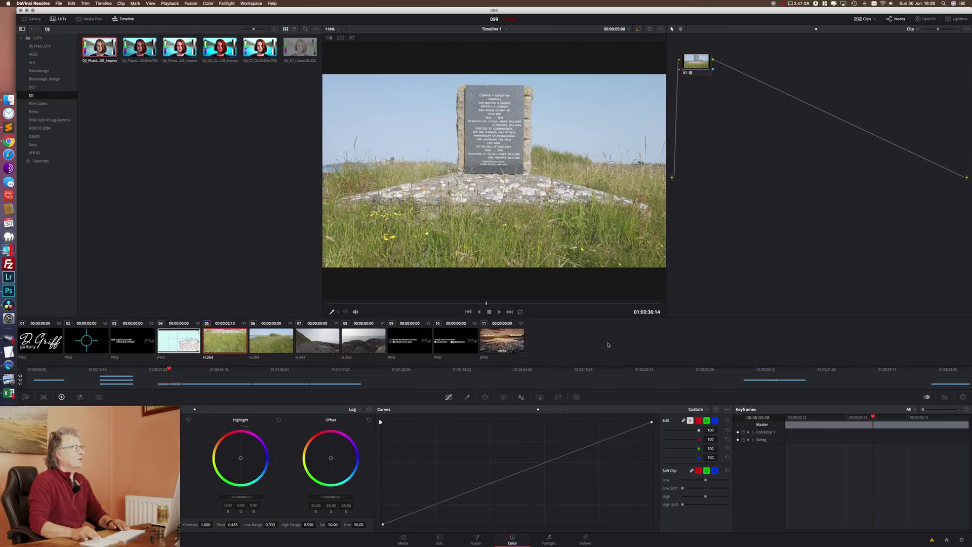
{"action": "left_click", "coordinate": [519, 474]}
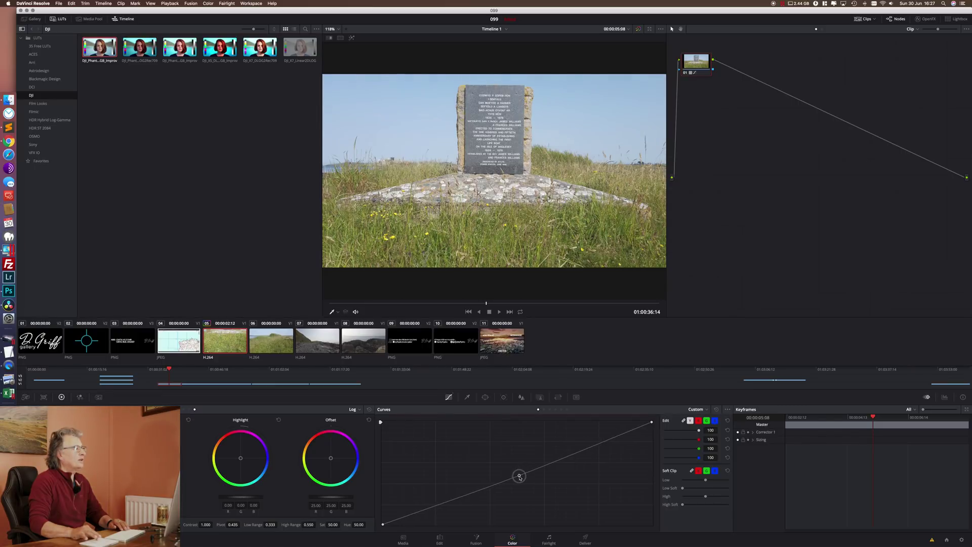
{"action": "left_click_drag", "start_coordinate": [519, 475], "coordinate": [518, 480]}
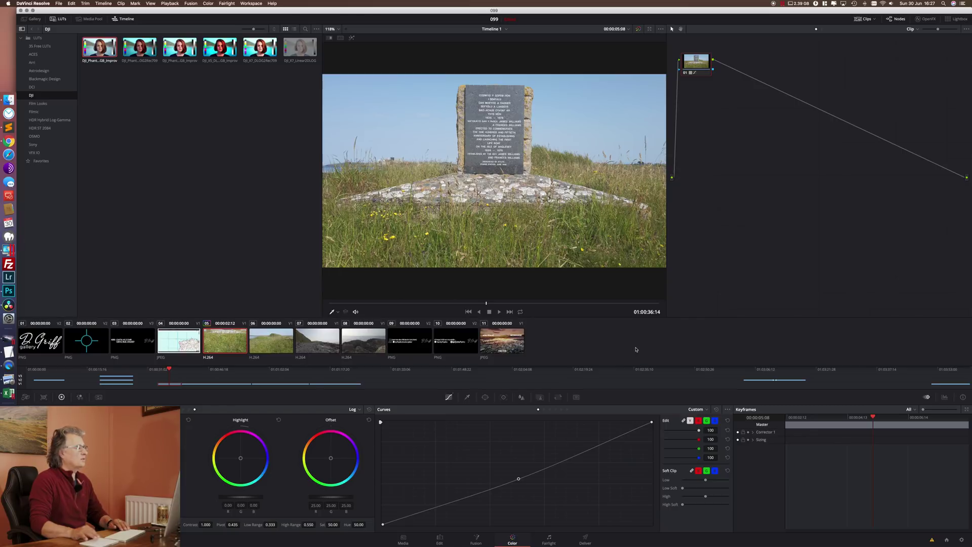
Apply the grade of clip 05 to clip 06 and compare the two clips.
{"action": "left_click", "coordinate": [268, 345]}
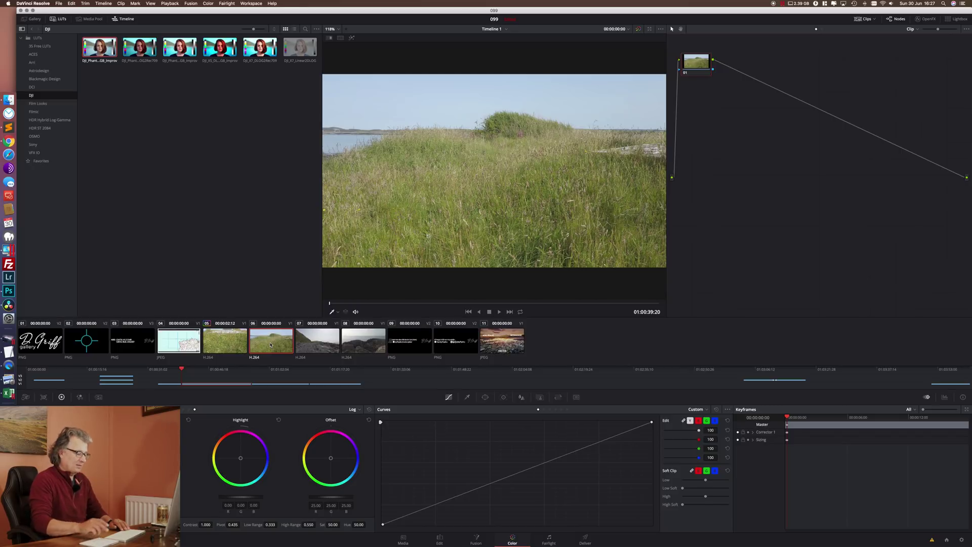
{"action": "key", "text": "equal"}
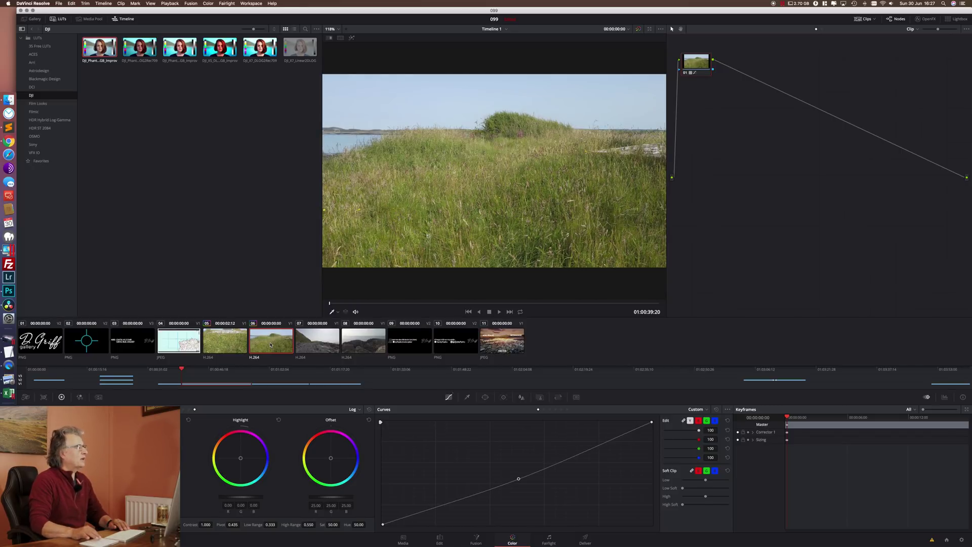
{"action": "left_click", "coordinate": [229, 340]}
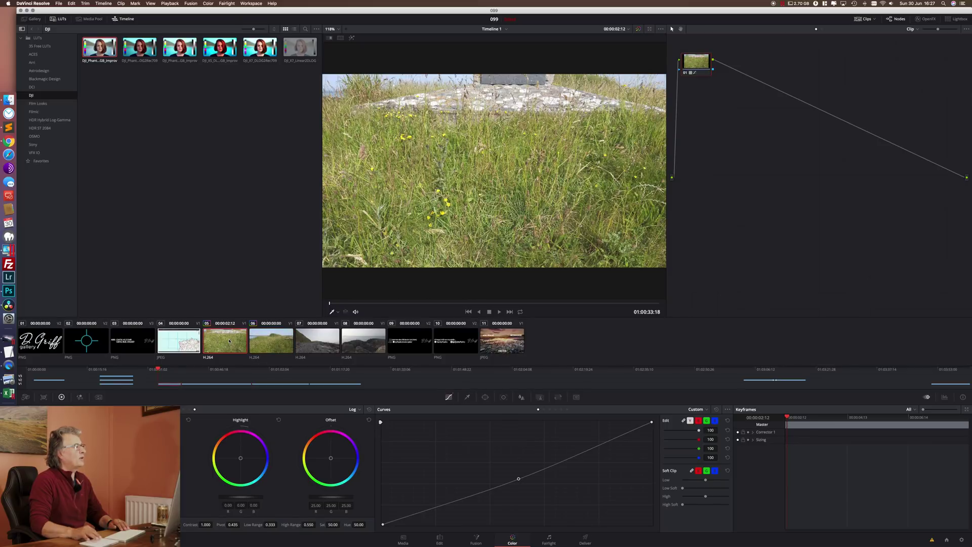
{"action": "left_click", "coordinate": [269, 342]}
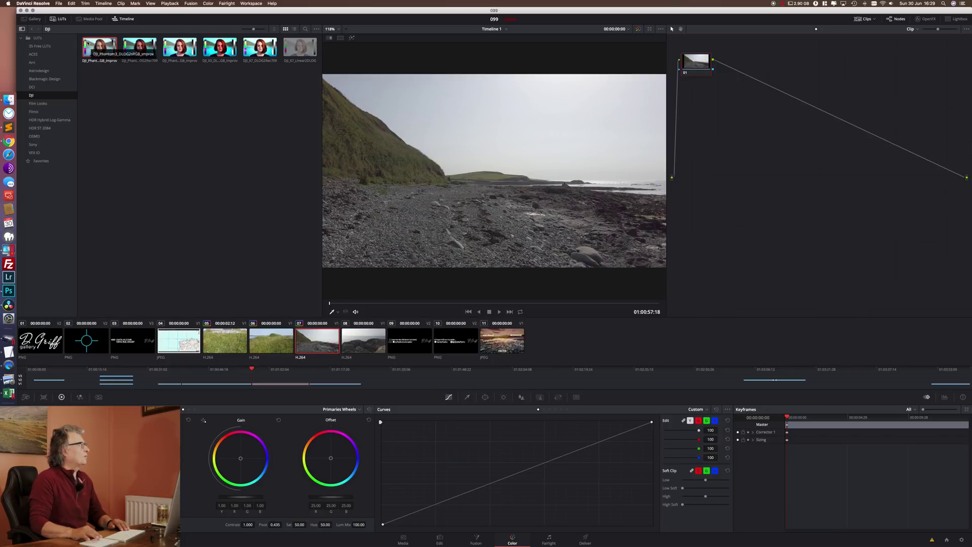
Apply the DJI_Phantom3_DLOG2sRGB_Improv LUT to the pebble beach clip 07 and add a serial node after it.
{"action": "left_click_drag", "start_coordinate": [99, 47], "coordinate": [698, 64]}
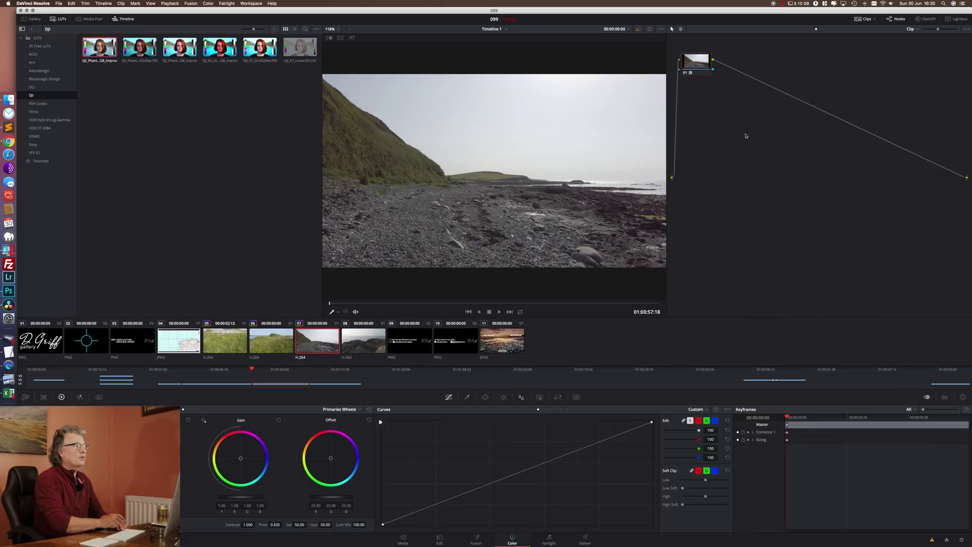
{"action": "key", "text": "alt+s"}
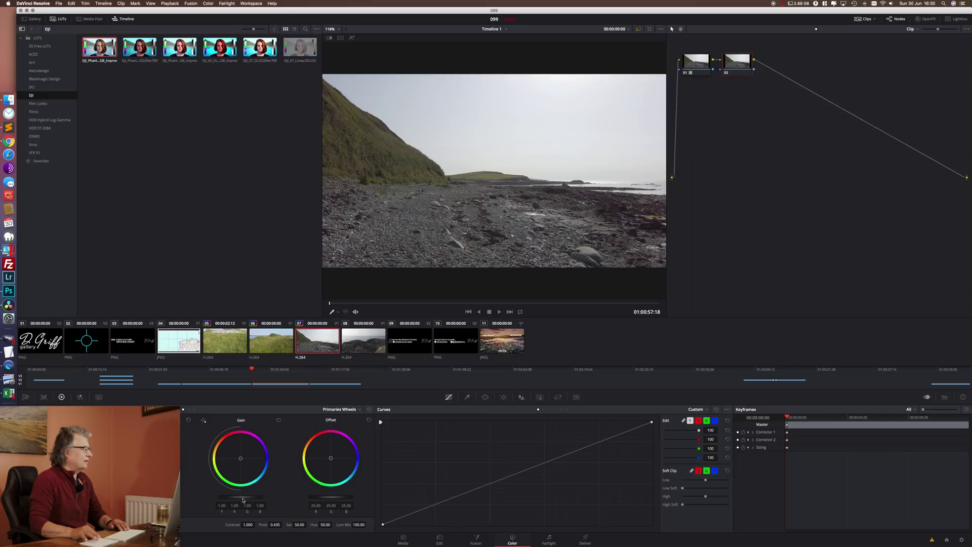
On clip 07's second node, set Gain to 0.89 and saturation to 64.80, and slightly raise the curve's midpoint.
{"action": "left_click_drag", "start_coordinate": [233, 496], "coordinate": [215, 492]}
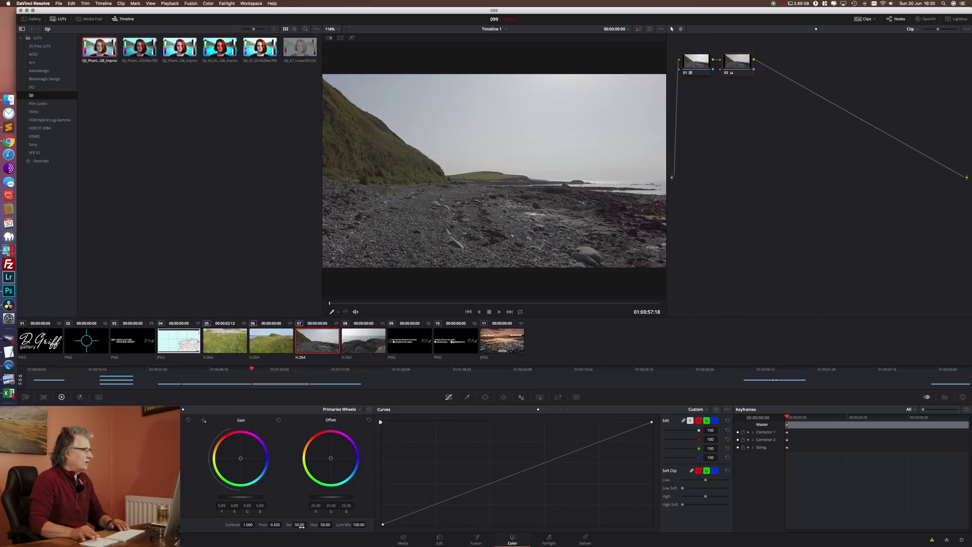
{"action": "left_click_drag", "start_coordinate": [298, 525], "coordinate": [319, 530]}
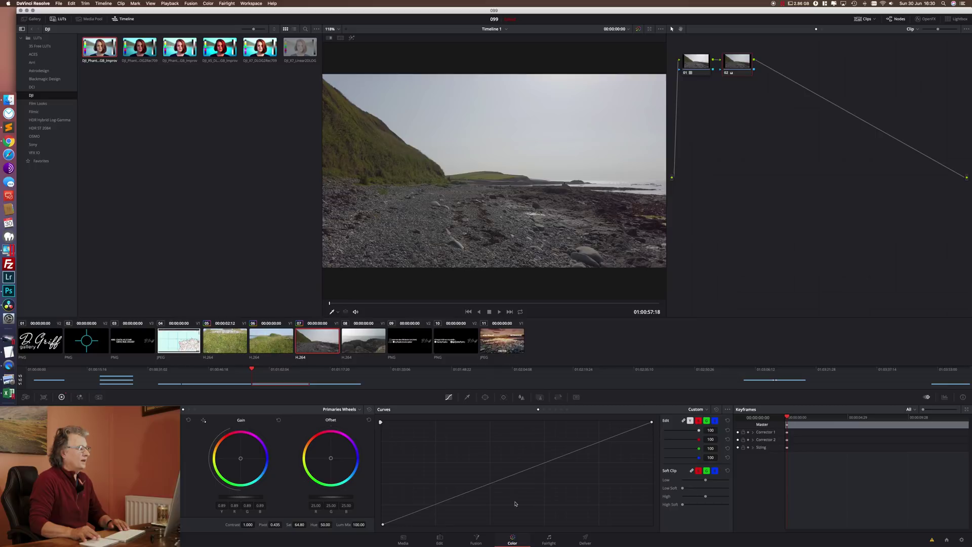
{"action": "left_click_drag", "start_coordinate": [505, 478], "coordinate": [505, 473]}
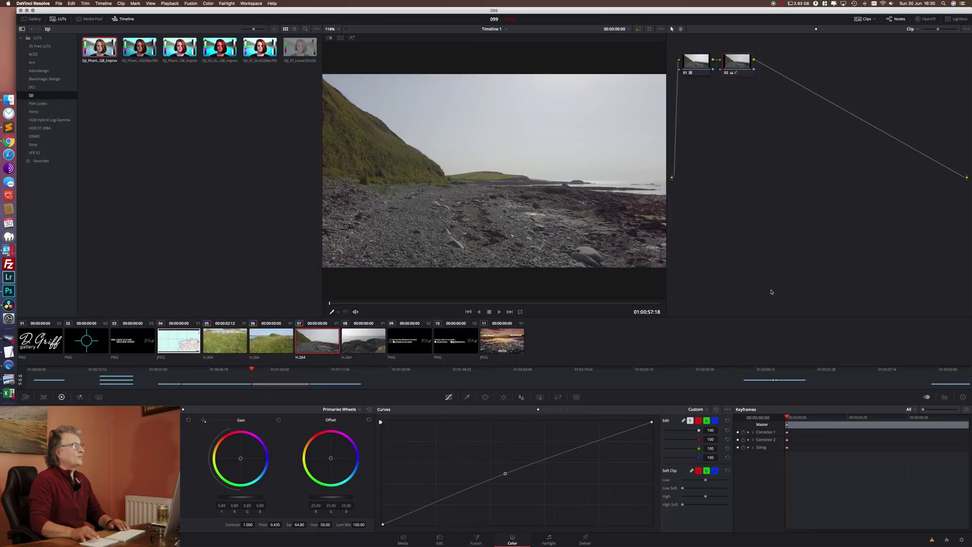
Apply the two-node grade of clip 07 to the rocky coast clip 08.
{"action": "left_click", "coordinate": [369, 349]}
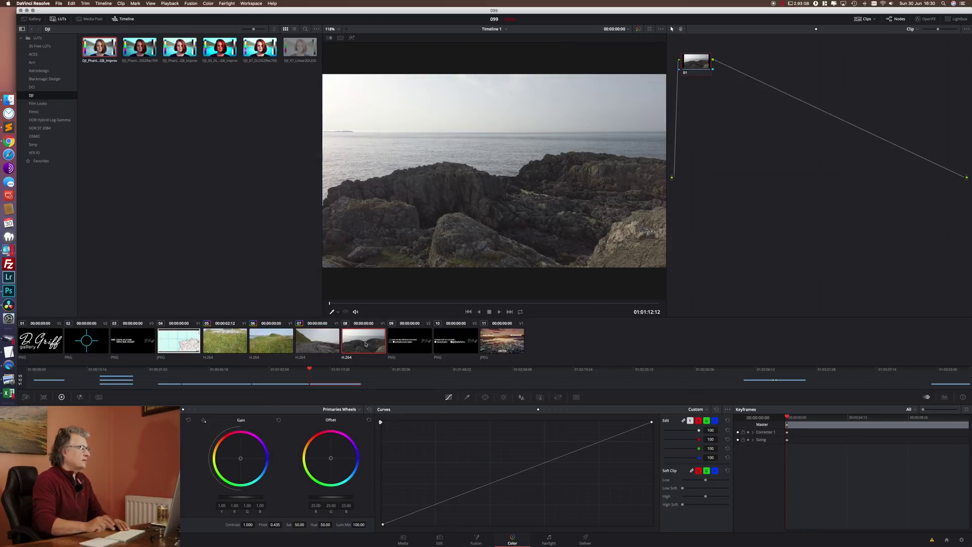
{"action": "key", "text": "ctrl+v"}
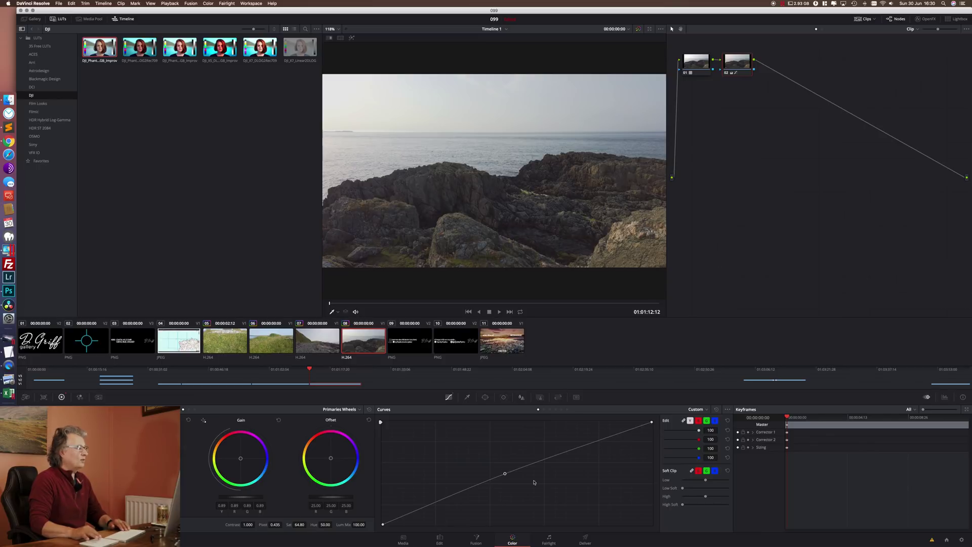
Return to editing the timeline, split DJI_0450.MP4 at 01:00:47:18 and ripple-trim the start of its second part.
{"action": "left_click", "coordinate": [440, 540]}
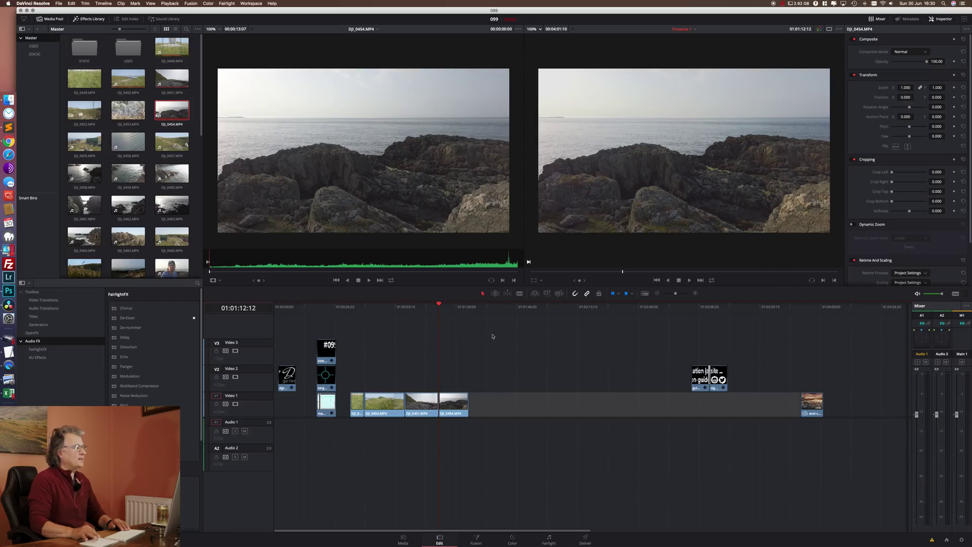
{"action": "left_click_drag", "start_coordinate": [440, 305], "coordinate": [382, 313]}
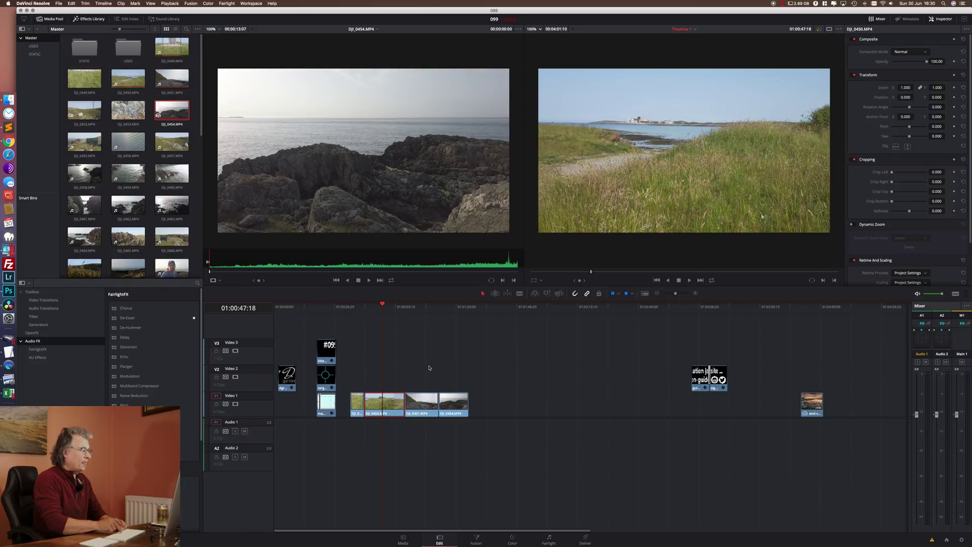
{"action": "key", "text": "super+b"}
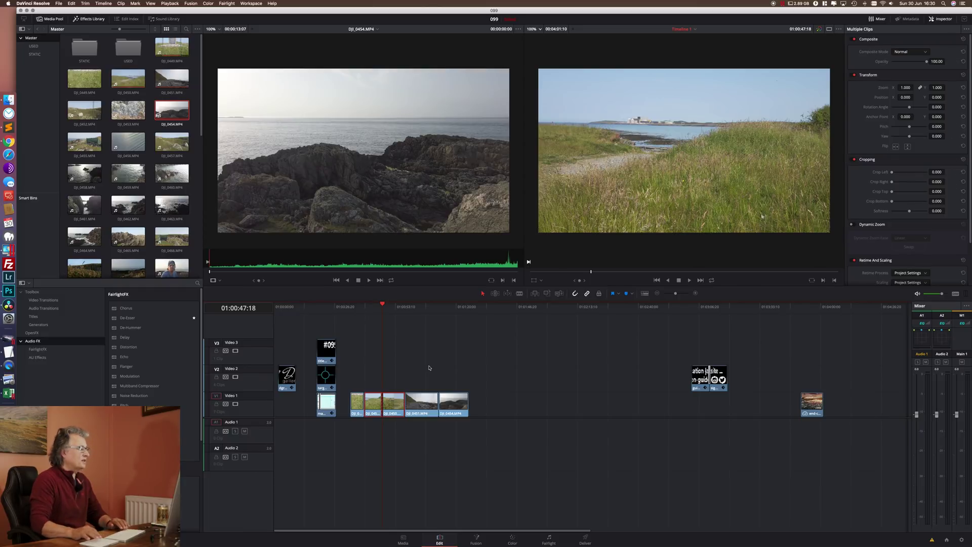
{"action": "left_click", "coordinate": [384, 403]}
{"action": "mouse_move", "coordinate": [389, 404]}
{"action": "left_mouse_down"}
{"action": "mouse_move", "coordinate": [403, 411]}
{"action": "mouse_move", "coordinate": [391, 407]}
{"action": "left_mouse_up"}
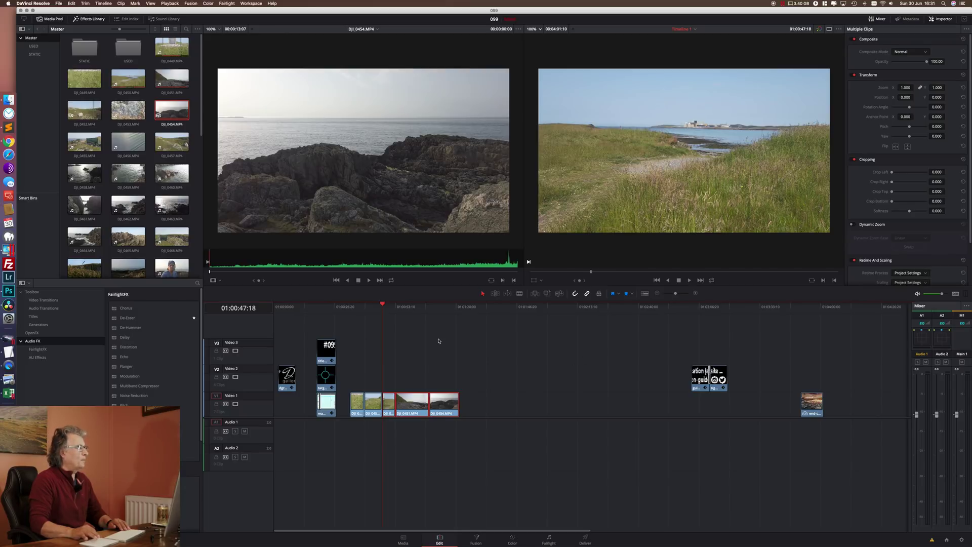
Shift the closing title and end clips much further along the timeline and place DJI_0468.MP4 and DJI_0469.MP4 with audio after DJI_0454.MP4.
{"action": "key", "text": "super+minus"}
{"action": "left_click", "coordinate": [409, 405]}
{"action": "left_click_drag", "start_coordinate": [410, 408], "coordinate": [868, 409]}
{"action": "left_click_drag", "start_coordinate": [171, 124], "coordinate": [321, 423]}
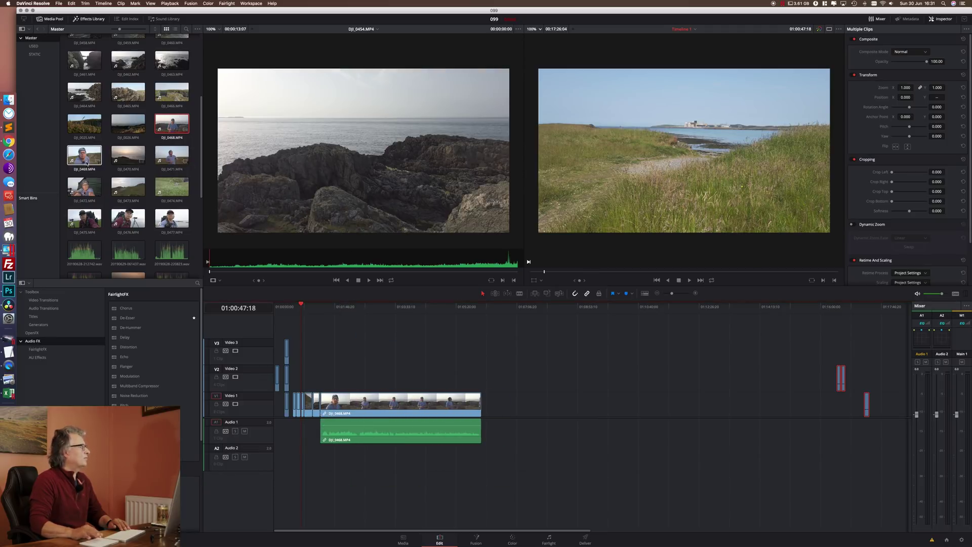
{"action": "left_click_drag", "start_coordinate": [84, 155], "coordinate": [486, 413]}
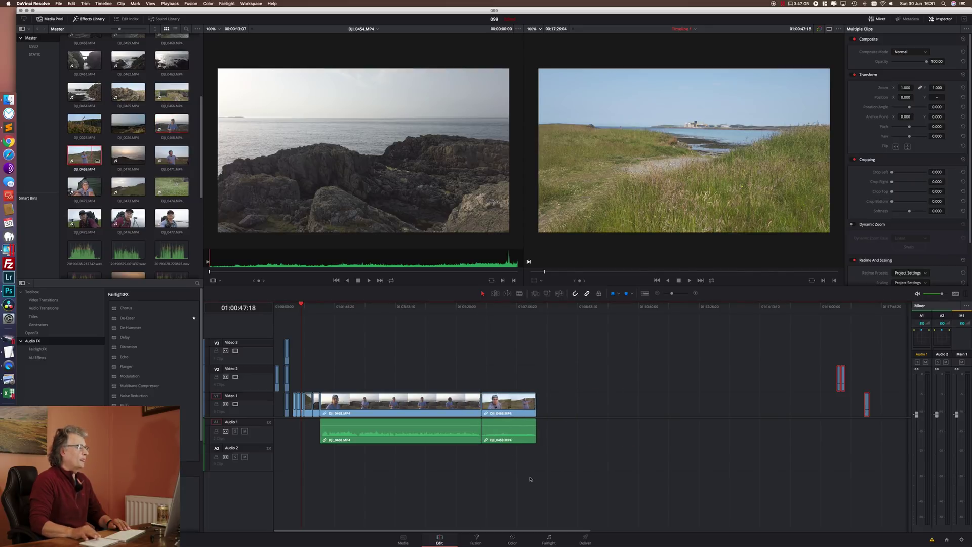
Enable the clip equalizer on DJI_0468.MP4's audio and boost band 3 by 3.9 dB at about 3.57 kHz.
{"action": "left_click", "coordinate": [402, 439]}
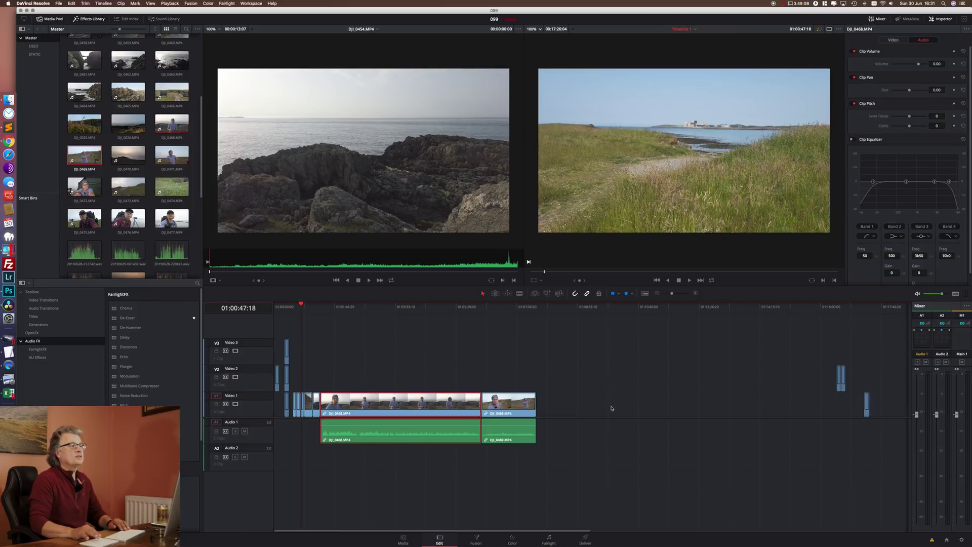
{"action": "left_click", "coordinate": [853, 139]}
{"action": "left_click_drag", "start_coordinate": [934, 183], "coordinate": [934, 177]}
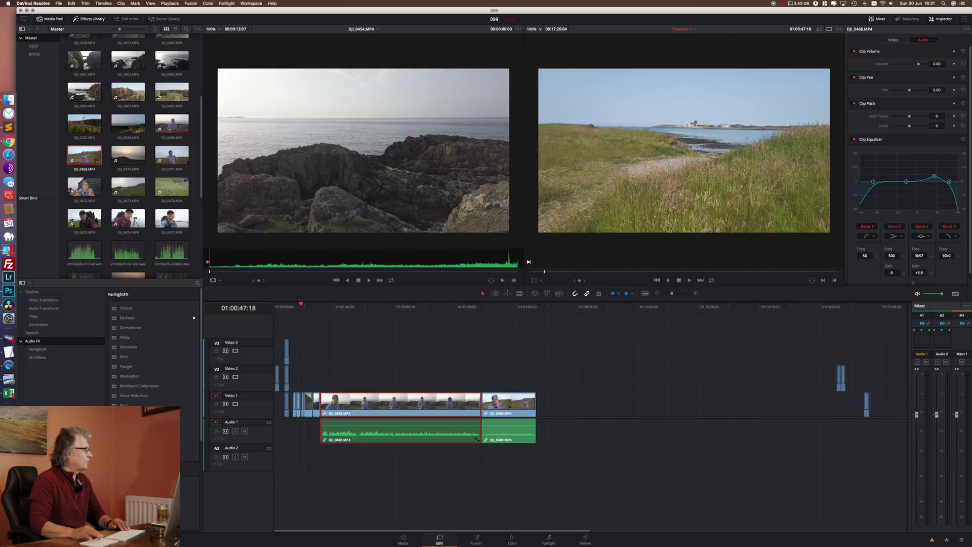
Add the De-Esser and AUParametricEQ effects to DJI_0468.MP4's audio, boosting the low frequencies in the parametric equalizer.
{"action": "left_click_drag", "start_coordinate": [127, 317], "coordinate": [406, 436]}
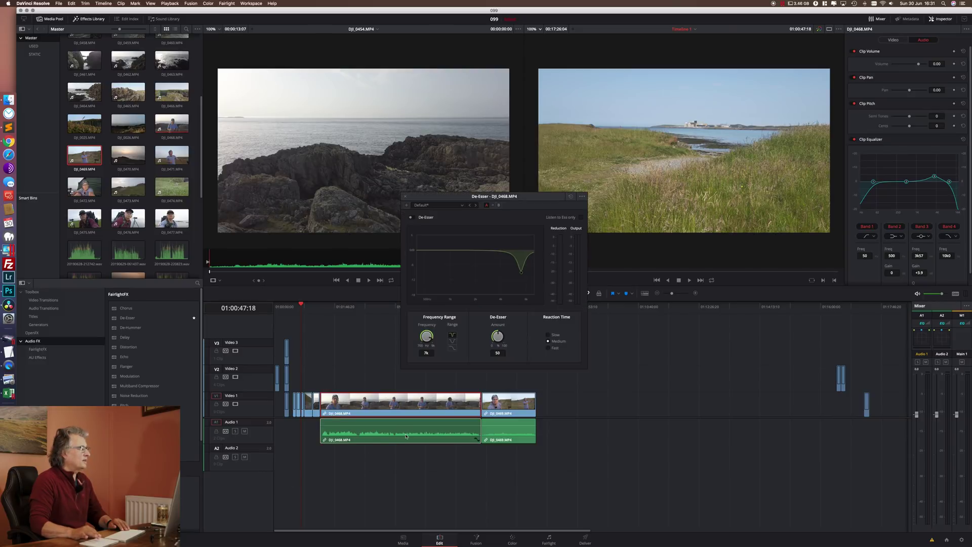
{"action": "left_click", "coordinate": [405, 197]}
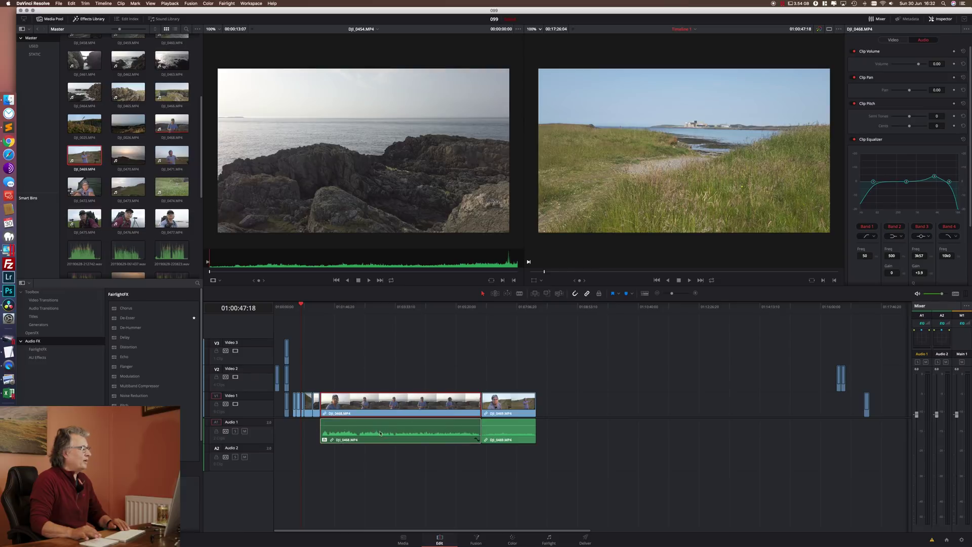
{"action": "left_click", "coordinate": [312, 428]}
{"action": "left_click_drag", "start_coordinate": [117, 44], "coordinate": [79, 37]}
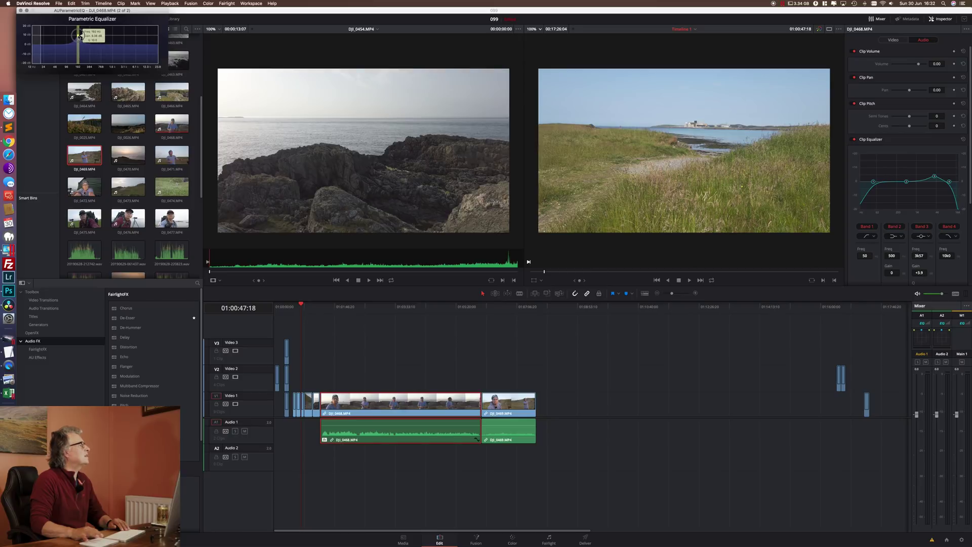
{"action": "left_click", "coordinate": [454, 418]}
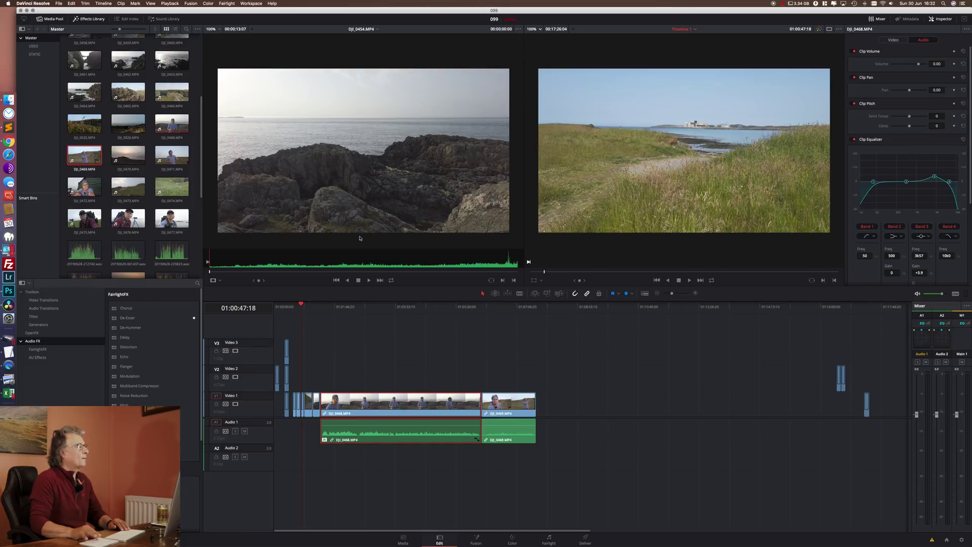
Raise DJI_0468.MP4's clip volume to 6.58 dB and play it from 01:03:07:06 to check the sound.
{"action": "left_click_drag", "start_coordinate": [435, 424], "coordinate": [435, 423]}
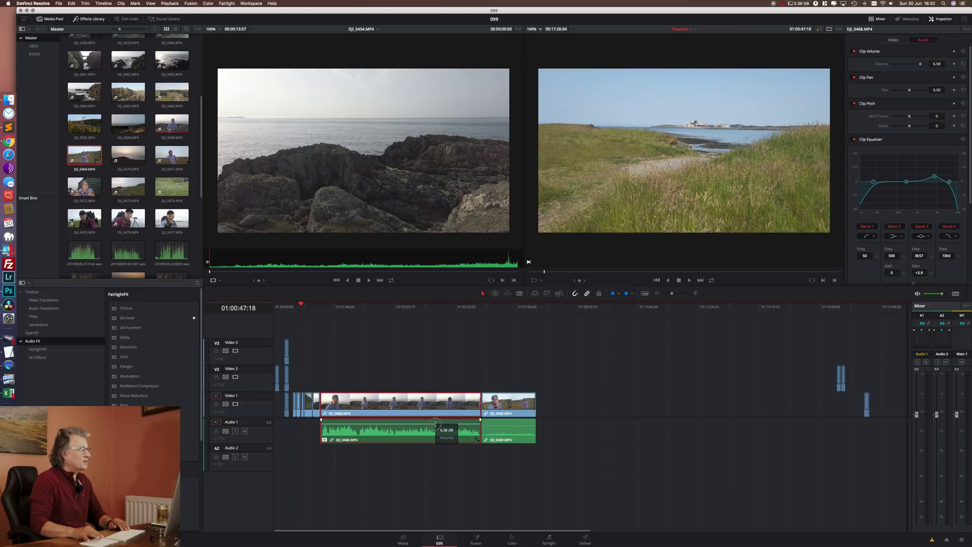
{"action": "left_click", "coordinate": [381, 307]}
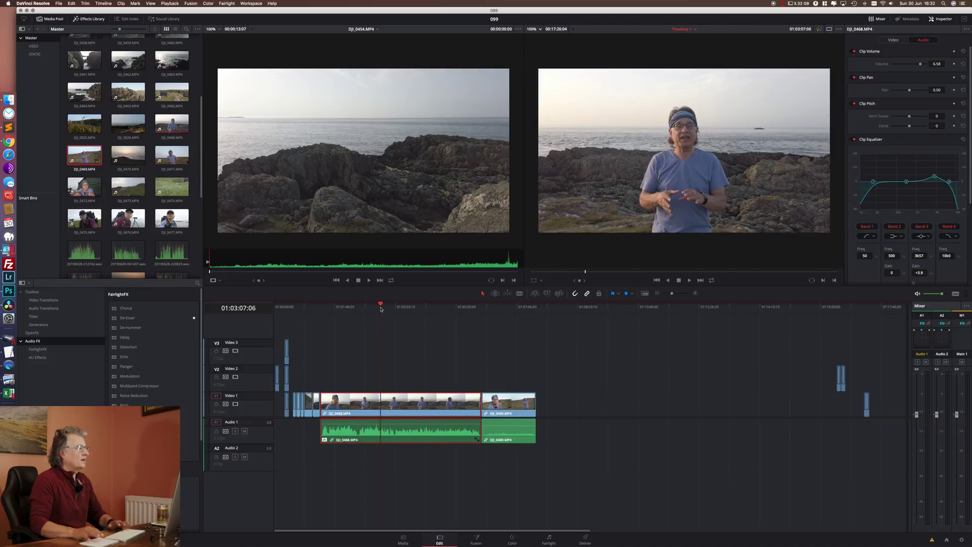
{"action": "key", "text": "space"}
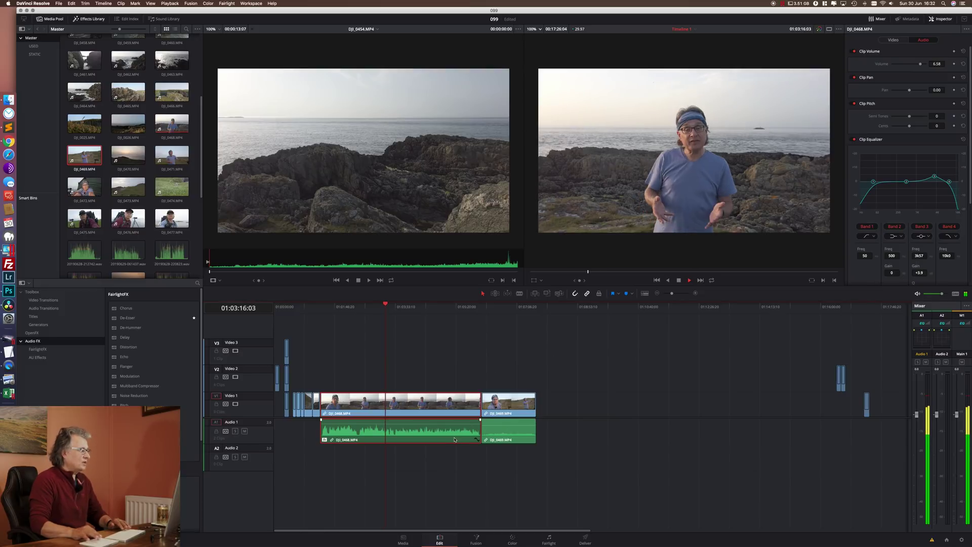
{"action": "key", "text": "space"}
Copy DJI_0468.MP4 and paste its volume, plugins and equalizer audio attributes onto DJI_0469.MP4.
{"action": "right_click", "coordinate": [434, 440]}
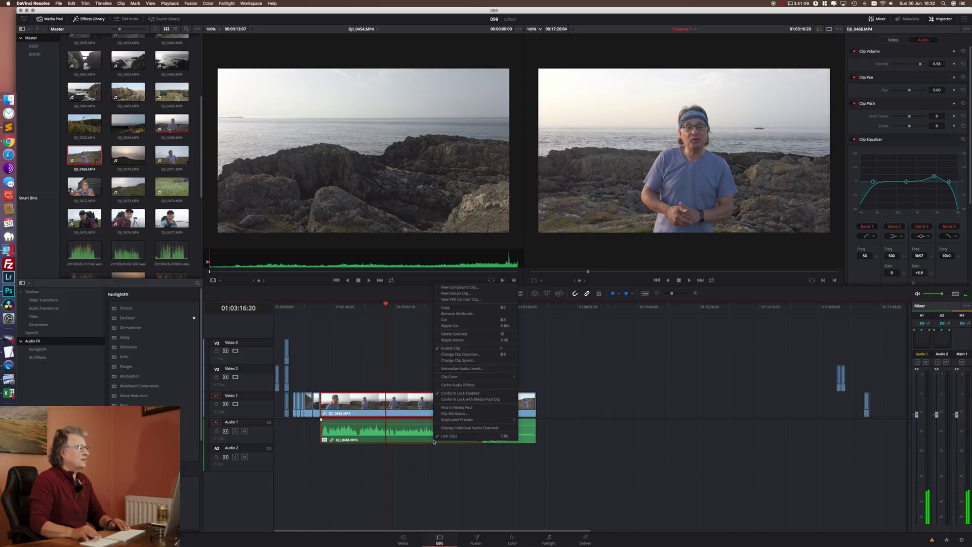
{"action": "left_click", "coordinate": [460, 309]}
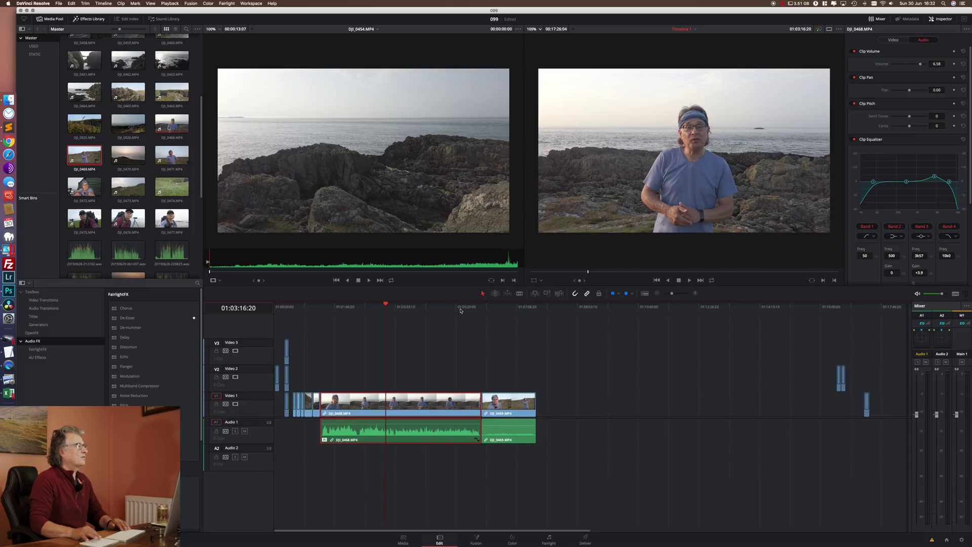
{"action": "left_click", "coordinate": [517, 439]}
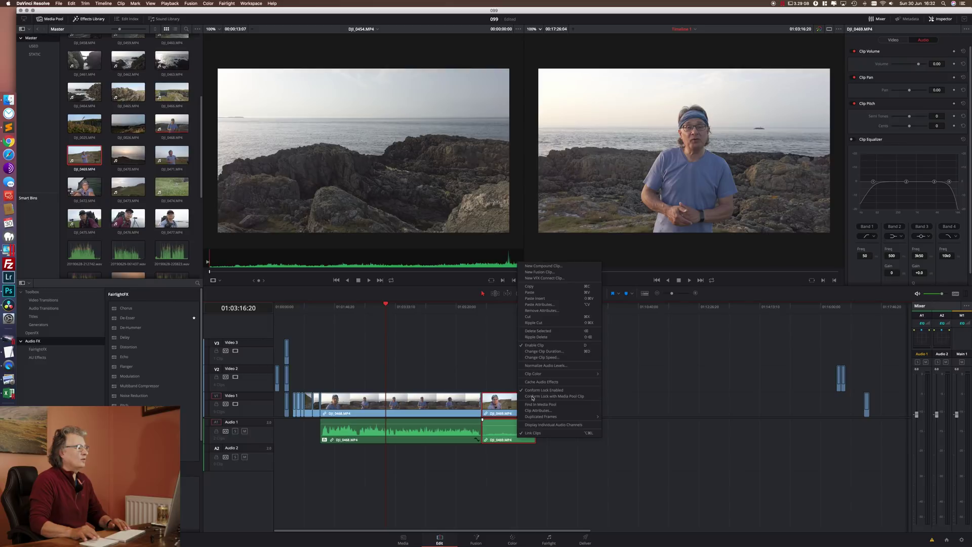
{"action": "left_click", "coordinate": [549, 305]}
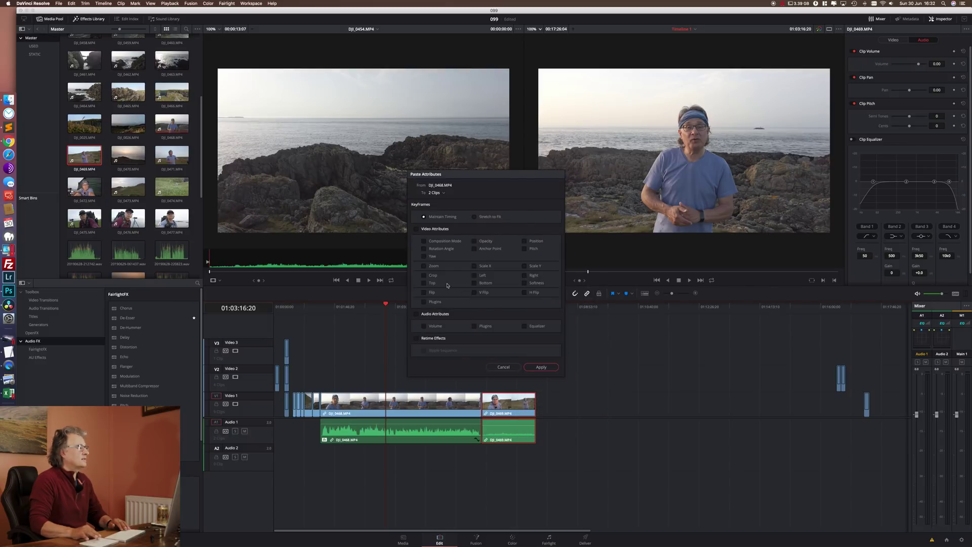
{"action": "left_click", "coordinate": [541, 367]}
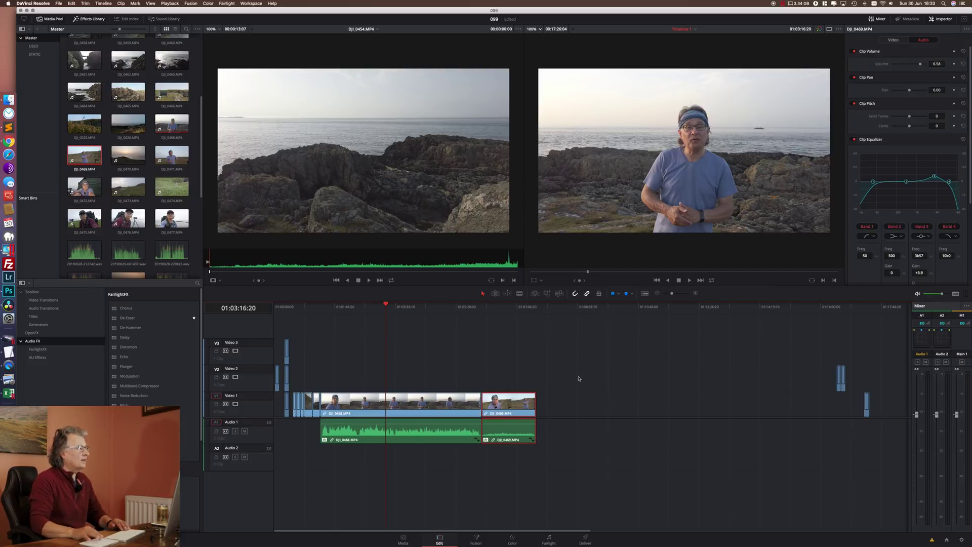
Split DJI_0468.MP4 with its audio at 01:04:20:08 and ripple-trim the start of the second part.
{"action": "left_click", "coordinate": [421, 319]}
{"action": "left_click_drag", "start_coordinate": [450, 364], "coordinate": [369, 461]}
{"action": "key", "text": "super+b"}
{"action": "left_click", "coordinate": [499, 375]}
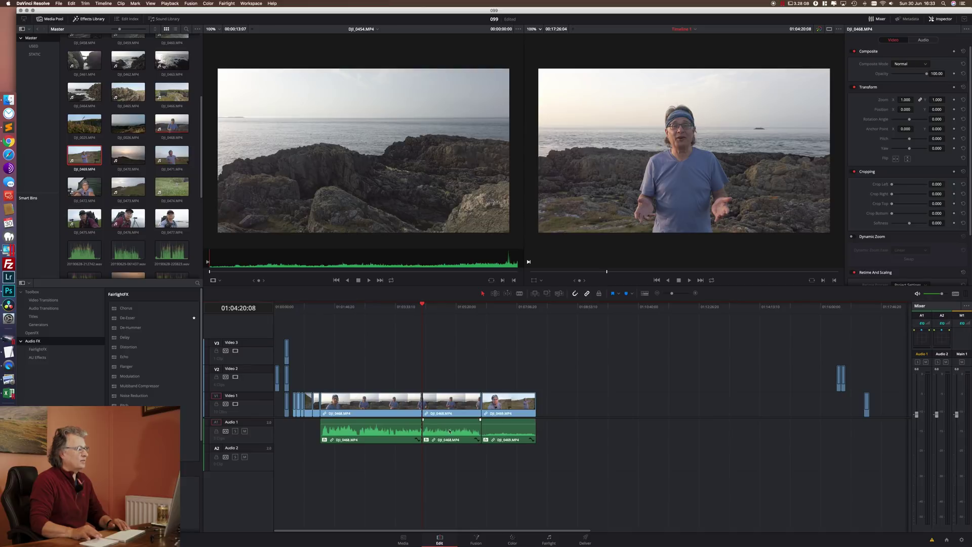
{"action": "left_click", "coordinate": [434, 412]}
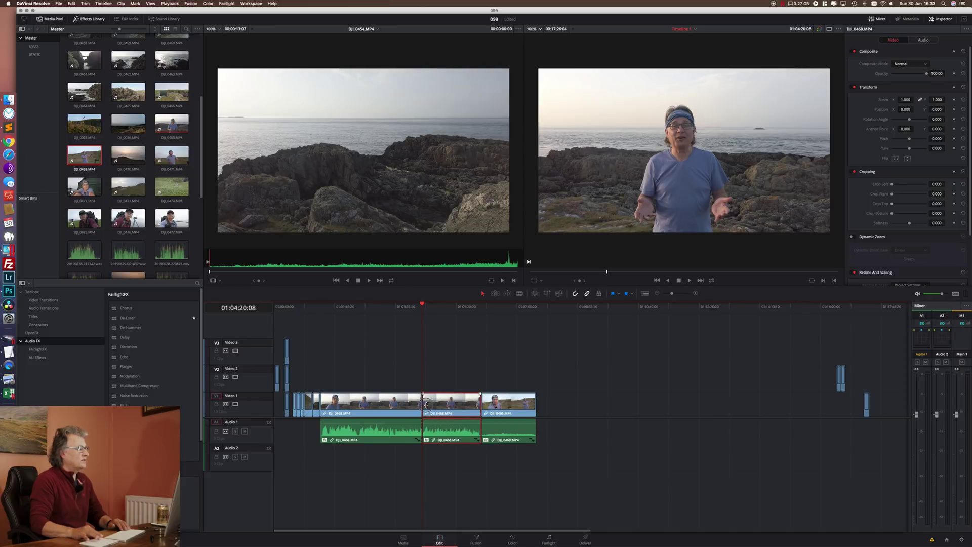
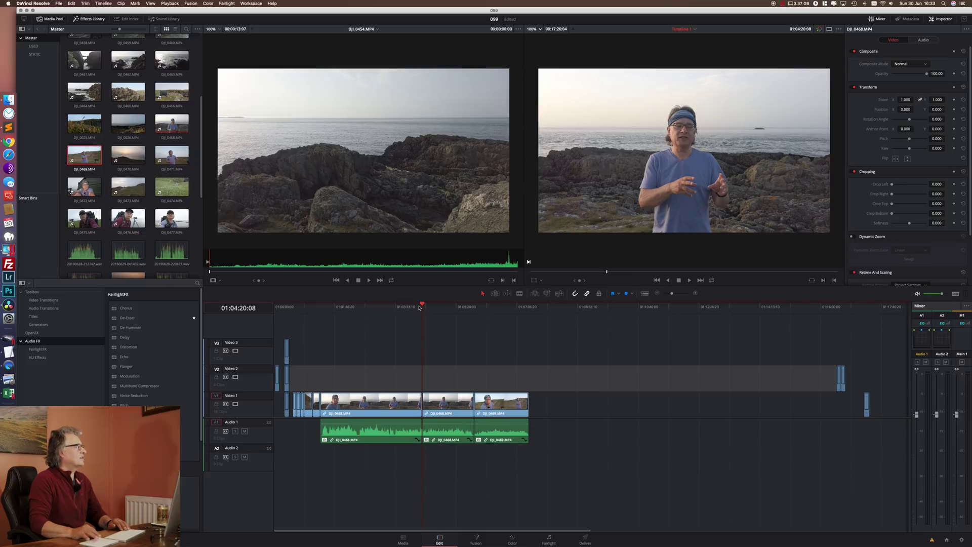
Add the sunset clip DJI_0470.MP4 as video only directly after DJI_0469.MP4 on Video 1.
{"action": "left_click", "coordinate": [126, 149]}
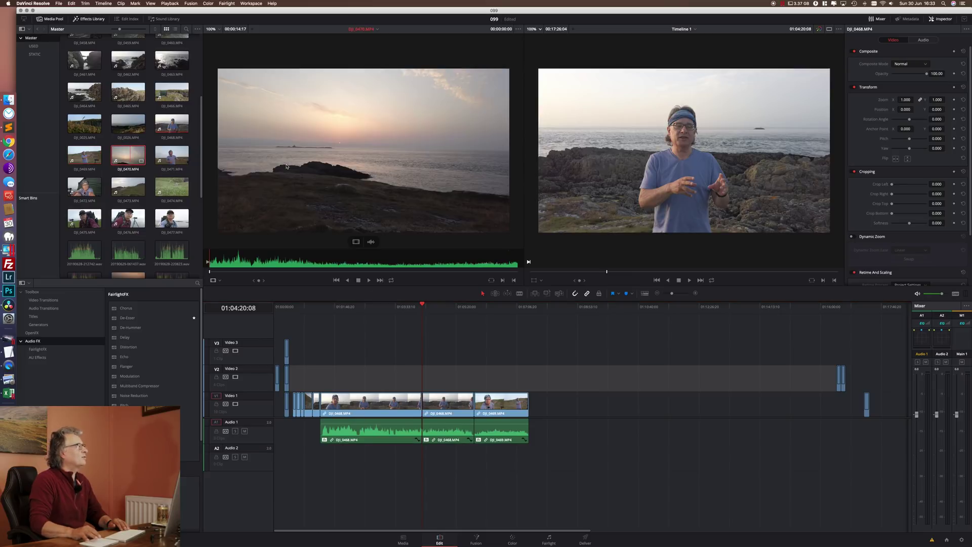
{"action": "left_click_drag", "start_coordinate": [393, 233], "coordinate": [535, 411]}
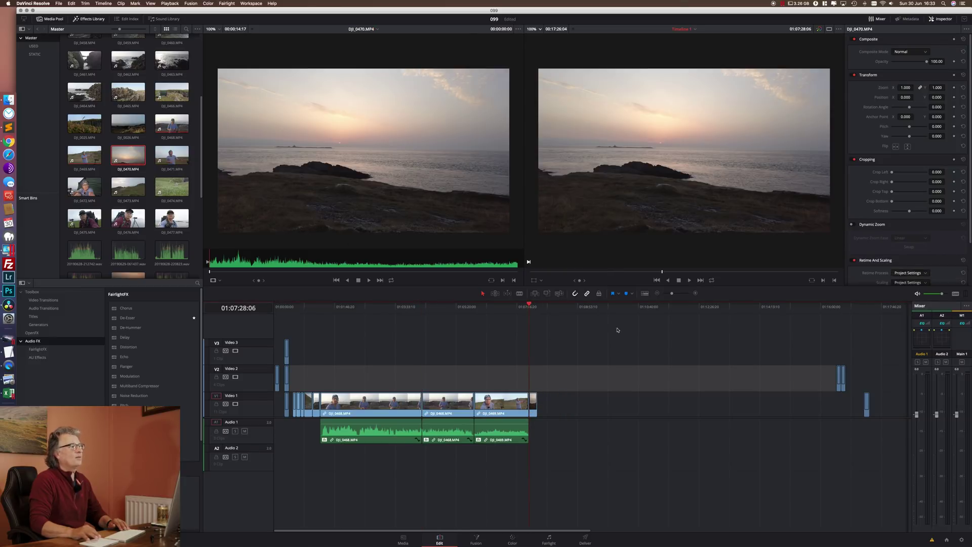
Straighten the horizon of DJI_0470.MP4 with a rotation angle of 0.866 and set its zoom to 1.040.
{"action": "left_click", "coordinate": [534, 280]}
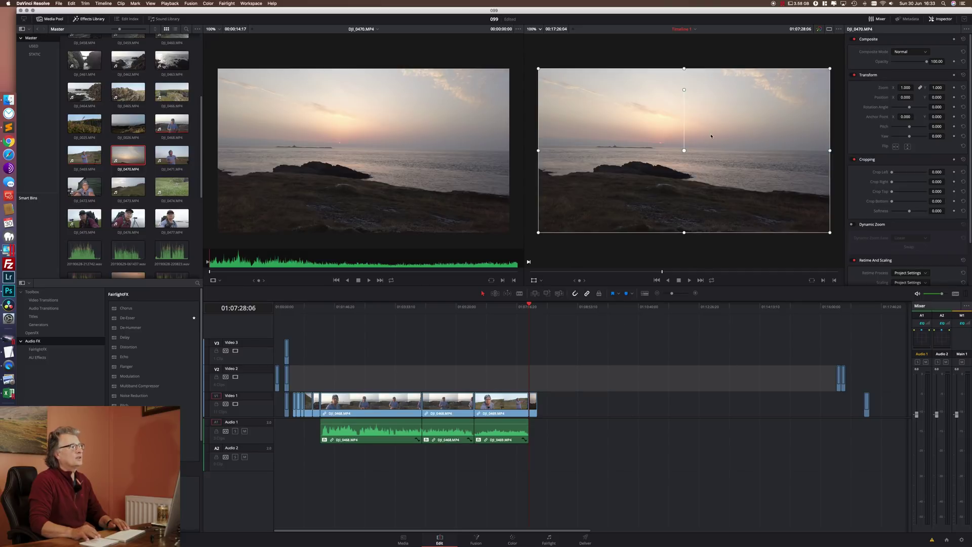
{"action": "left_click_drag", "start_coordinate": [684, 90], "coordinate": [683, 90]}
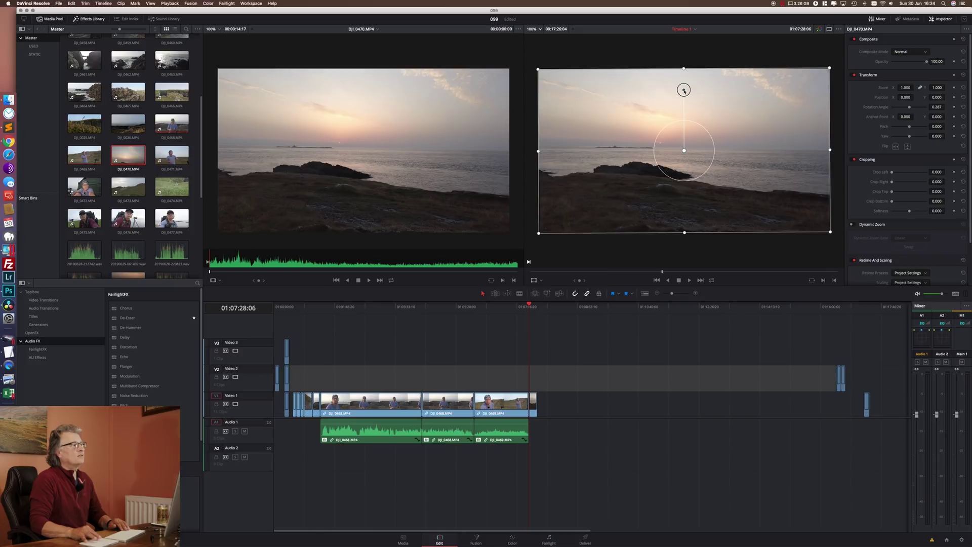
{"action": "left_click_drag", "start_coordinate": [683, 90], "coordinate": [683, 91]}
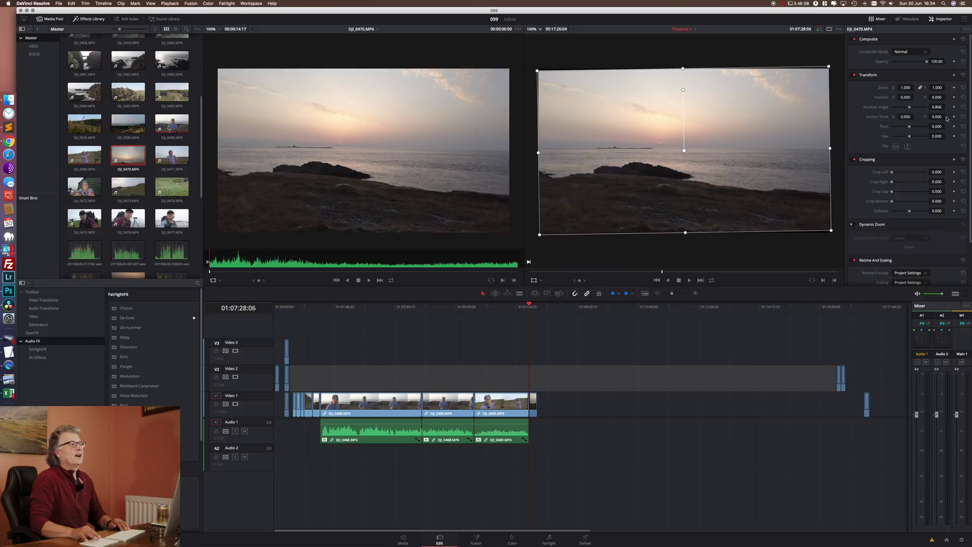
{"action": "left_click_drag", "start_coordinate": [905, 87], "coordinate": [904, 87]}
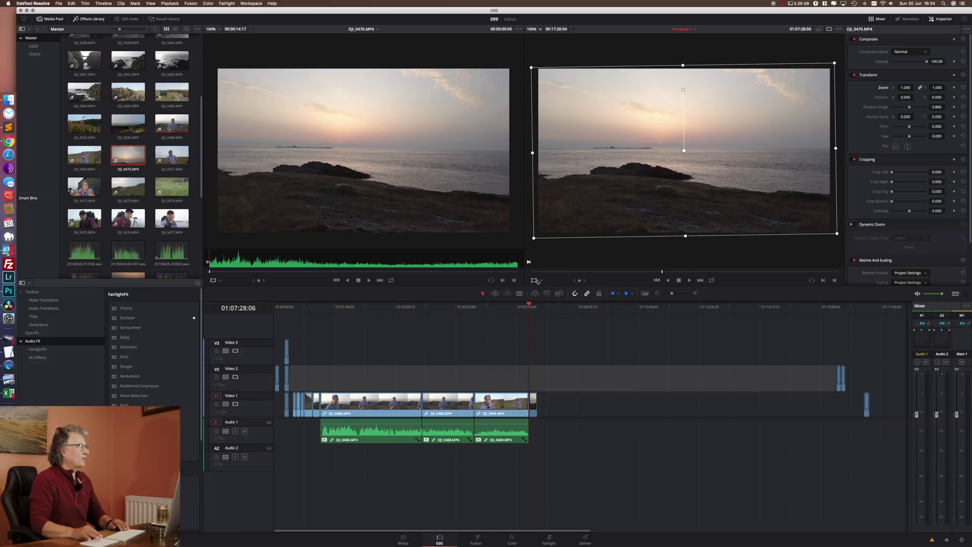
Add Zoom and Position keyframes to DJI_0454.MP4 at 01:01:08:08, keeping zoom at 1.000 and position at 0.000.
{"action": "left_click", "coordinate": [320, 308]}
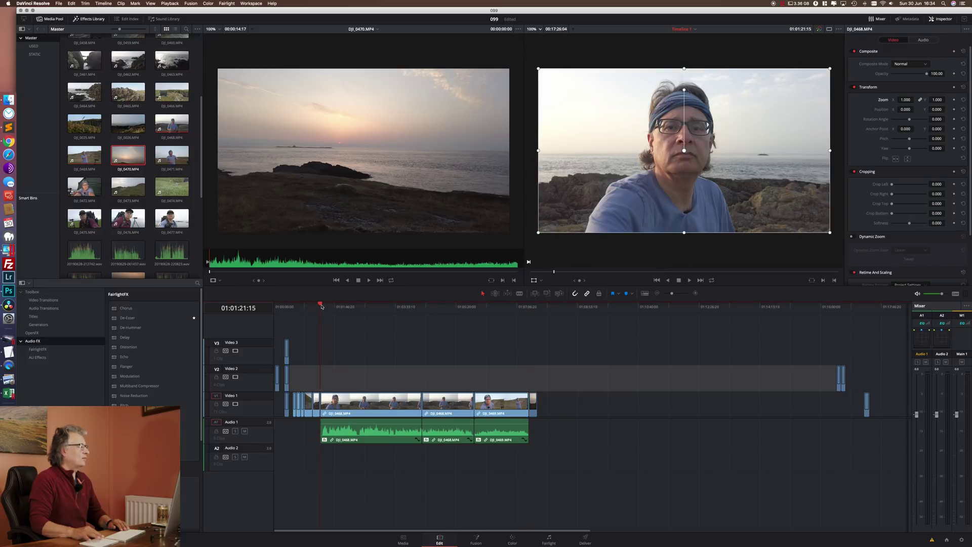
{"action": "left_click", "coordinate": [313, 306]}
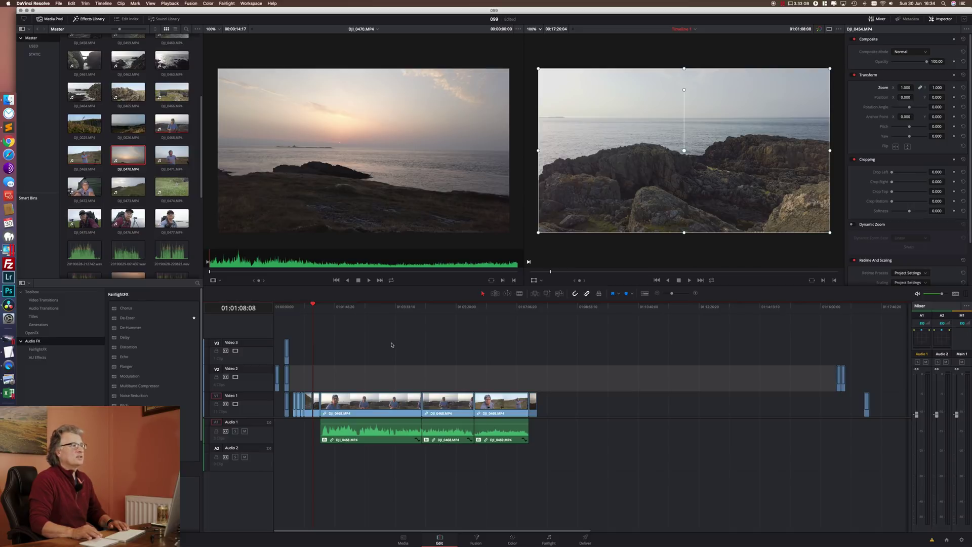
{"action": "left_click", "coordinate": [954, 88]}
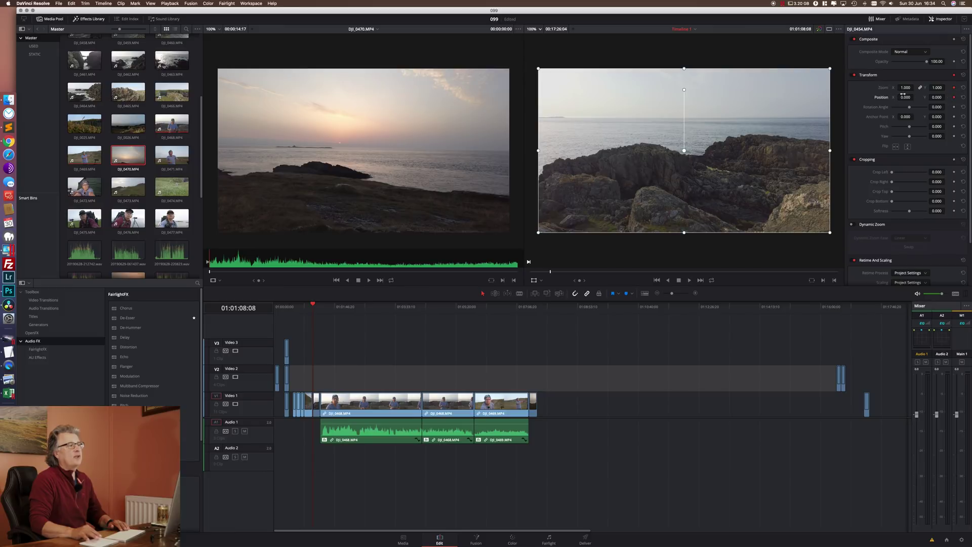
At 01:01:21:14, the end of DJI_0454.MP4, keyframe Zoom at 1.830 and Position Y at -176.000.
{"action": "left_click", "coordinate": [320, 305]}
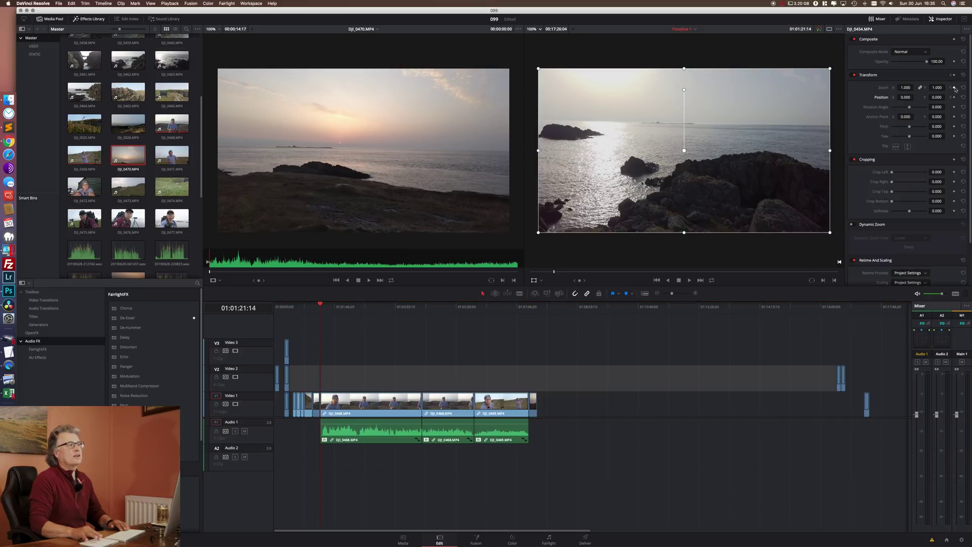
{"action": "left_click_drag", "start_coordinate": [914, 87], "coordinate": [921, 88]}
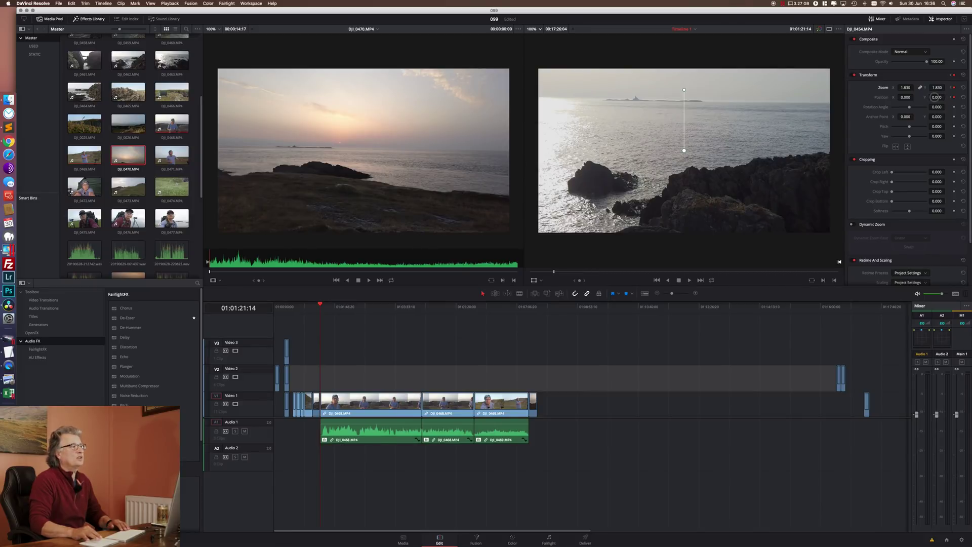
{"action": "left_click_drag", "start_coordinate": [937, 97], "coordinate": [882, 107]}
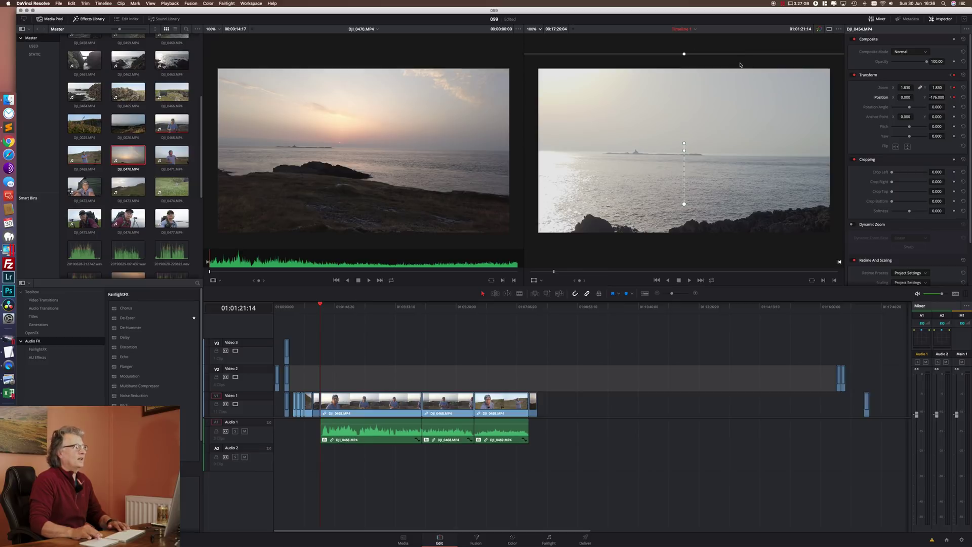
Hide the on-screen transform overlay and play back the keyframed zoom on DJI_0454.MP4.
{"action": "left_click", "coordinate": [532, 281]}
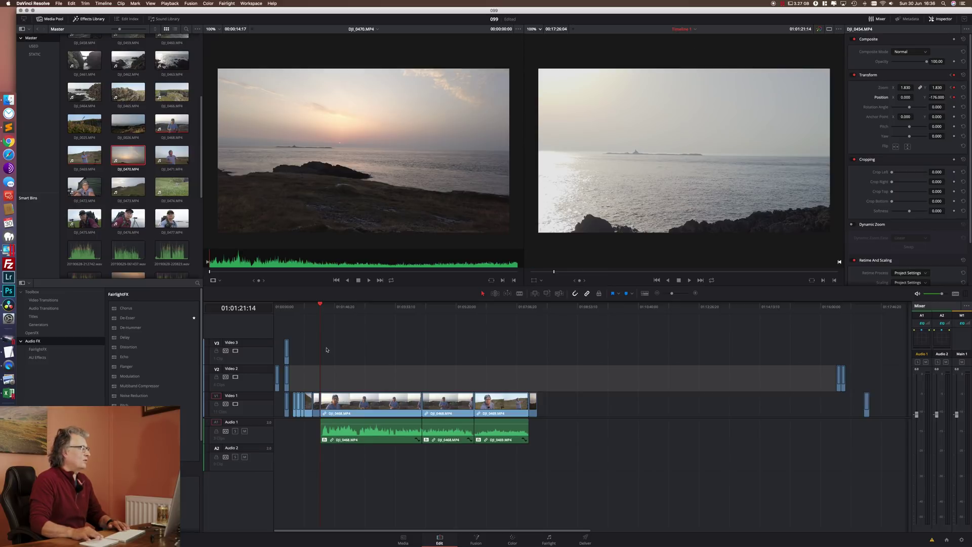
{"action": "left_click", "coordinate": [311, 306]}
{"action": "key", "text": "space"}
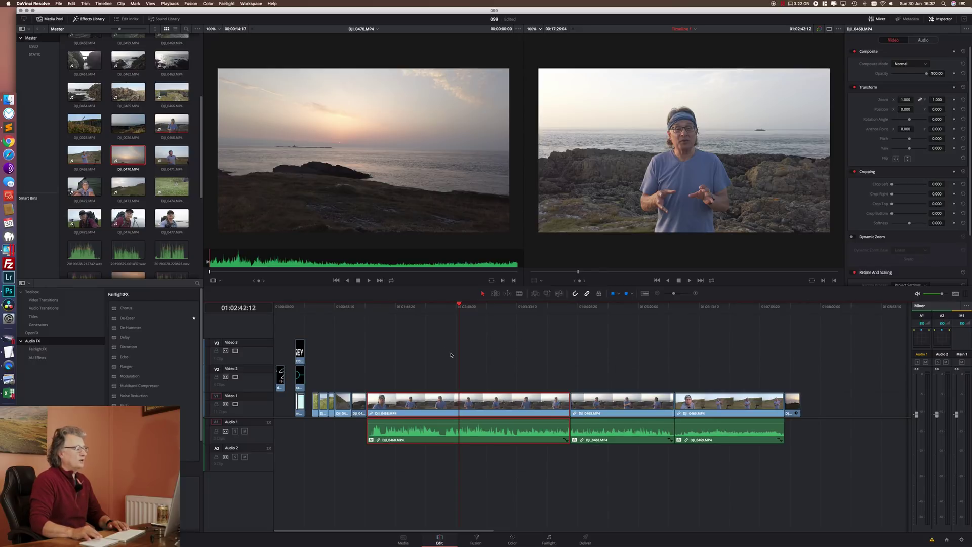
Split the first DJI_0468.MP4 clip at 01:02:42:12 and set the zoom of the part after the cut to 1.990.
{"action": "left_click_drag", "start_coordinate": [438, 360], "coordinate": [484, 471]}
{"action": "key", "text": "super+b"}
{"action": "left_click", "coordinate": [512, 366]}
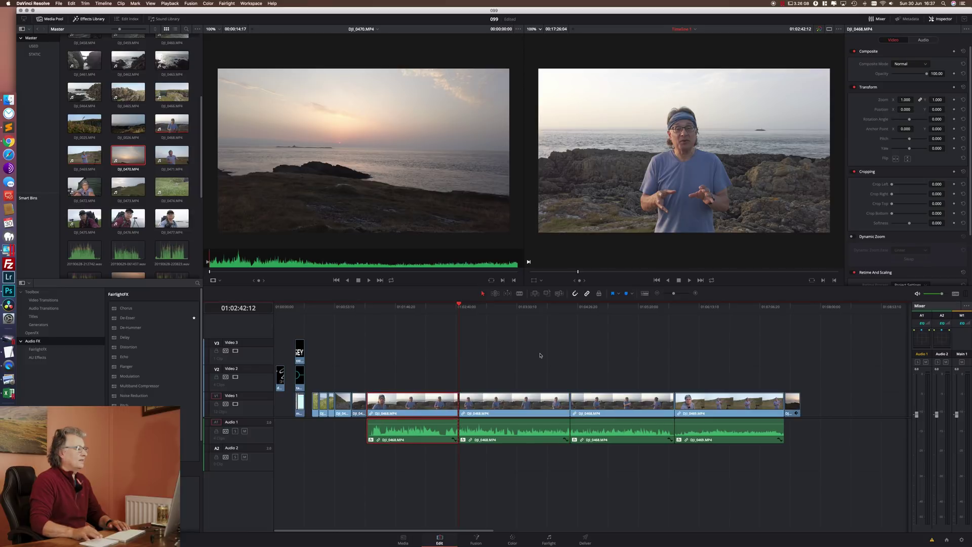
{"action": "left_click", "coordinate": [502, 404]}
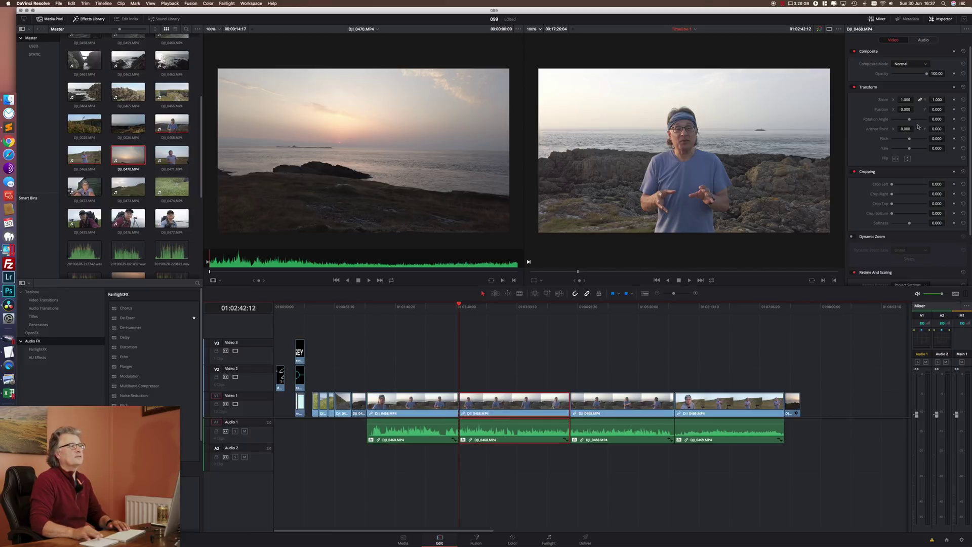
{"action": "left_click_drag", "start_coordinate": [904, 100], "coordinate": [934, 99]}
Play back the cut between the wide and zoomed parts of DJI_0468.MP4, starting from 01:02:37:10.
{"action": "scroll", "coordinate": [418, 365], "scroll_direction": "up", "scroll_amount": 5}
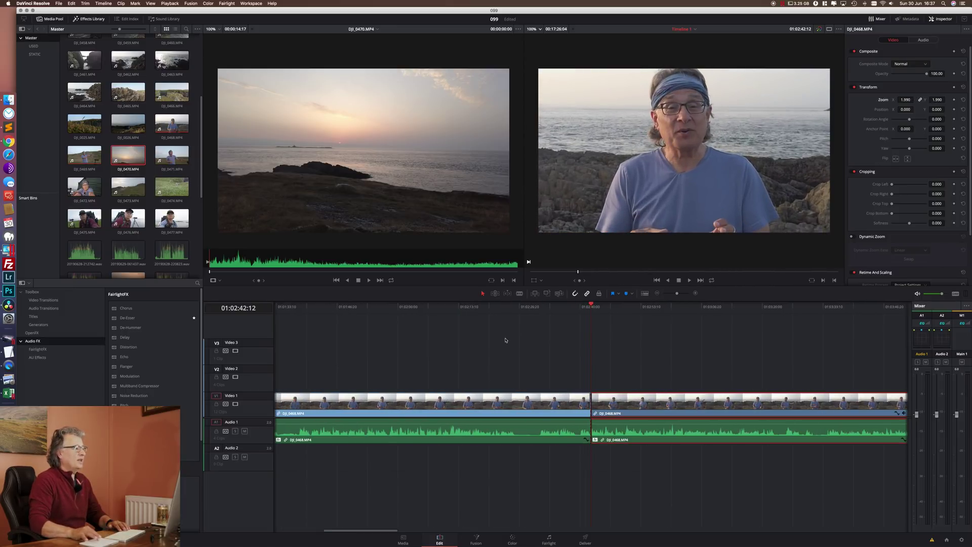
{"action": "left_click", "coordinate": [568, 306]}
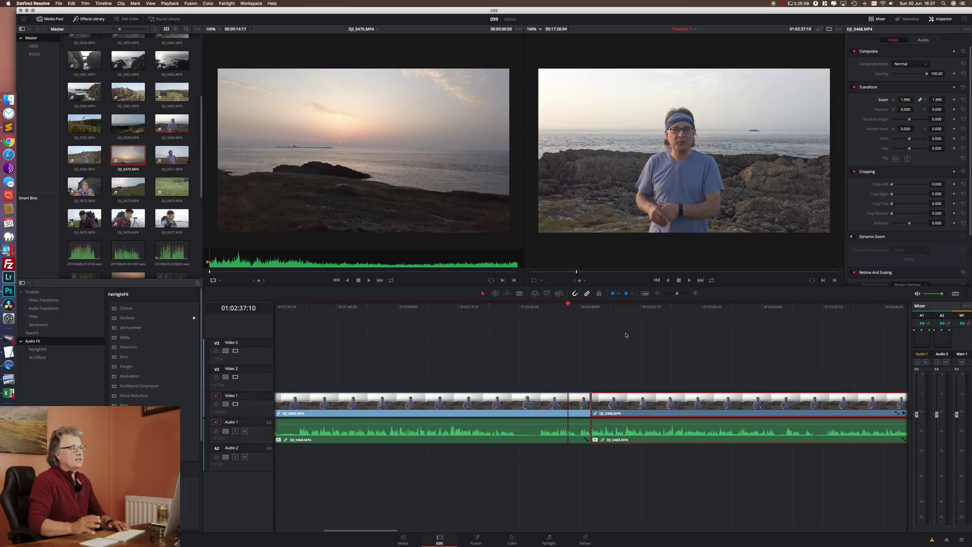
{"action": "key", "text": "space"}
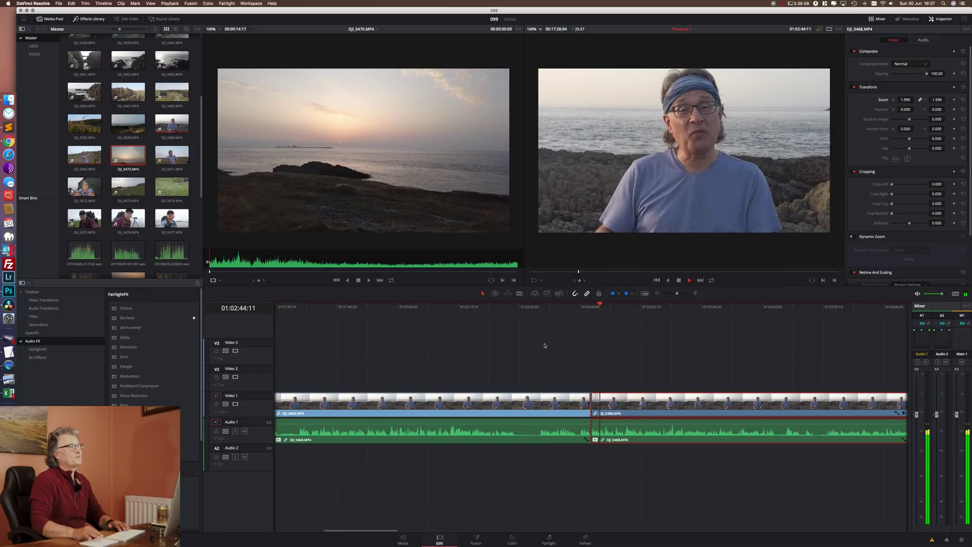
{"action": "key", "text": "space"}
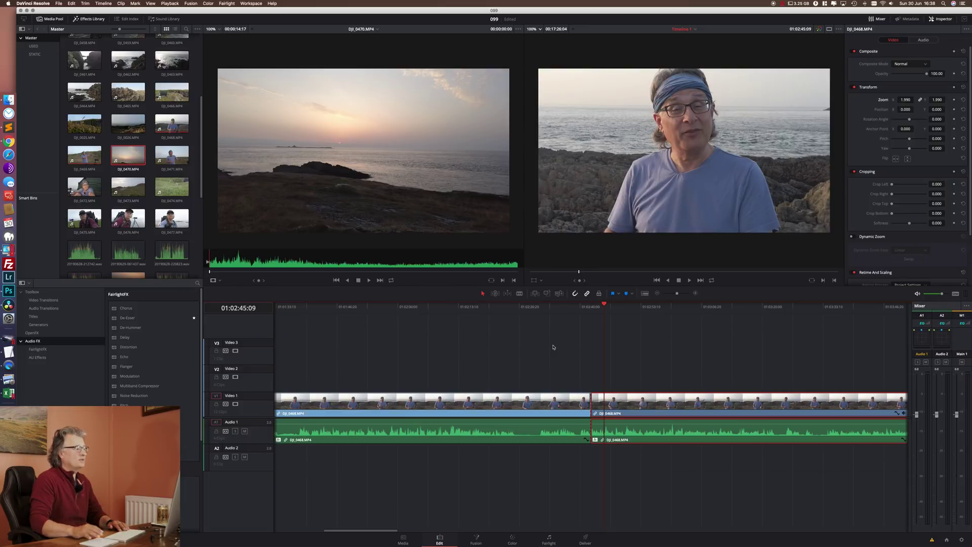
Move the two Video 2 end titles and the closing Video 1 clip together so the timeline's total length is 00:10:04:24.
{"action": "key", "text": "shift+z"}
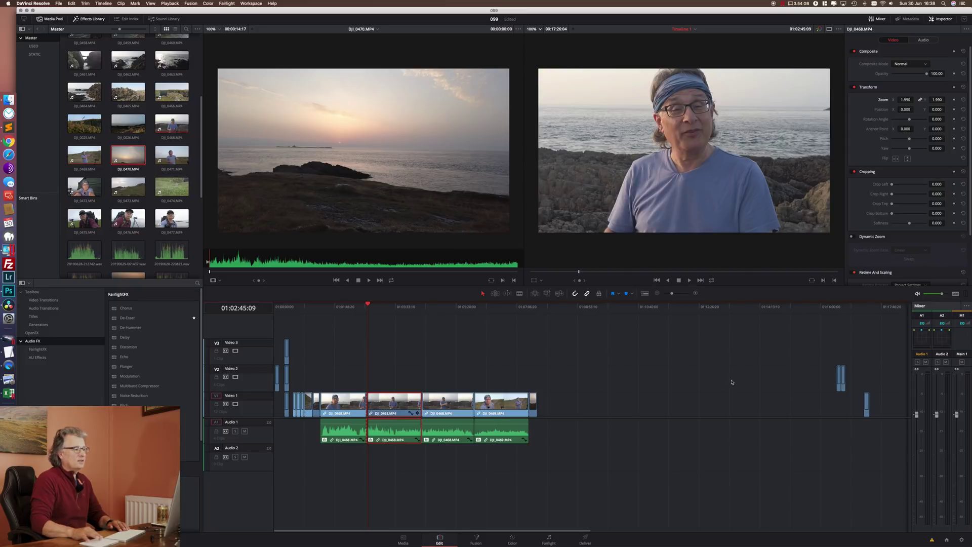
{"action": "left_click_drag", "start_coordinate": [819, 352], "coordinate": [872, 444]}
{"action": "left_click_drag", "start_coordinate": [867, 409], "coordinate": [578, 403]}
{"action": "key", "text": "super+equal"}
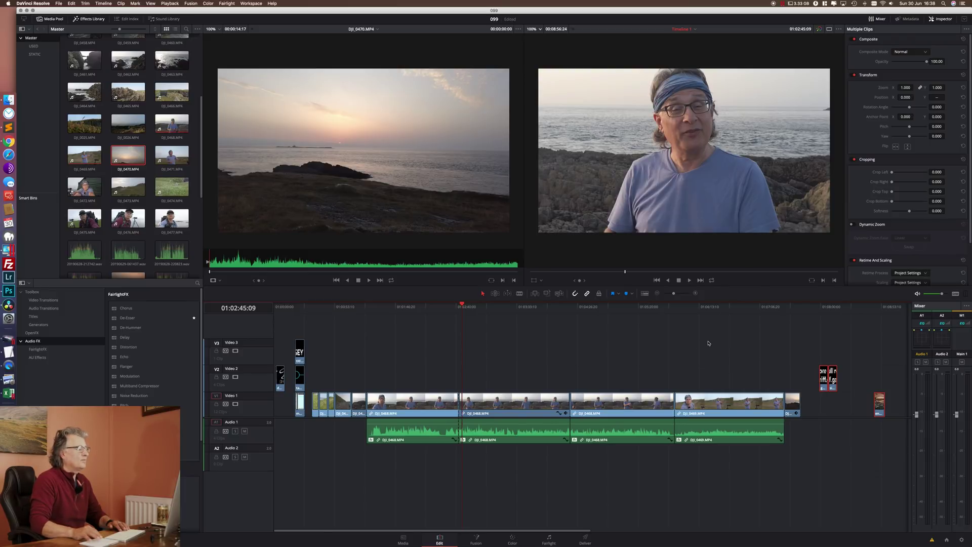
{"action": "scroll", "coordinate": [736, 344], "scroll_direction": "right", "scroll_amount": 3}
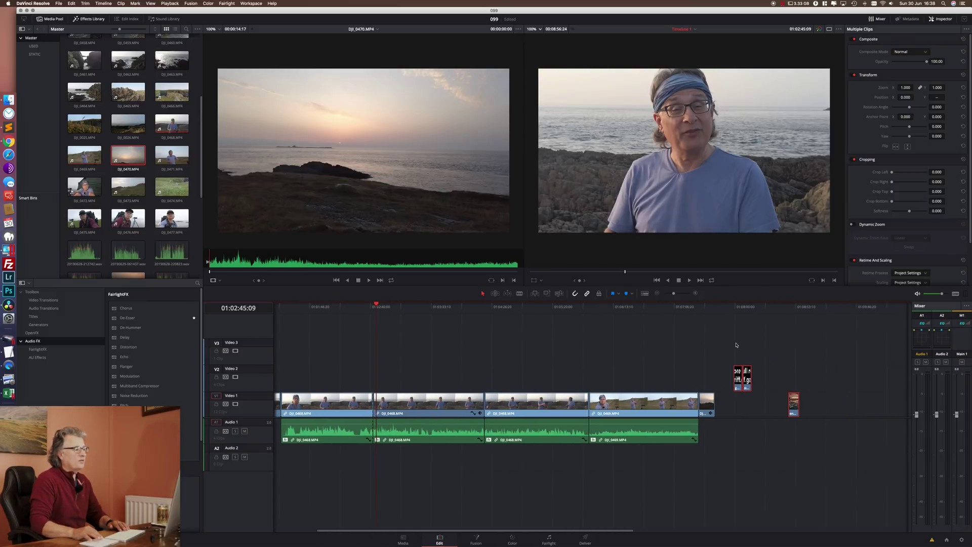
{"action": "left_click_drag", "start_coordinate": [726, 353], "coordinate": [815, 453]}
{"action": "left_click_drag", "start_coordinate": [793, 404], "coordinate": [875, 407]}
{"action": "scroll", "coordinate": [645, 358], "scroll_direction": "right", "scroll_amount": 3}
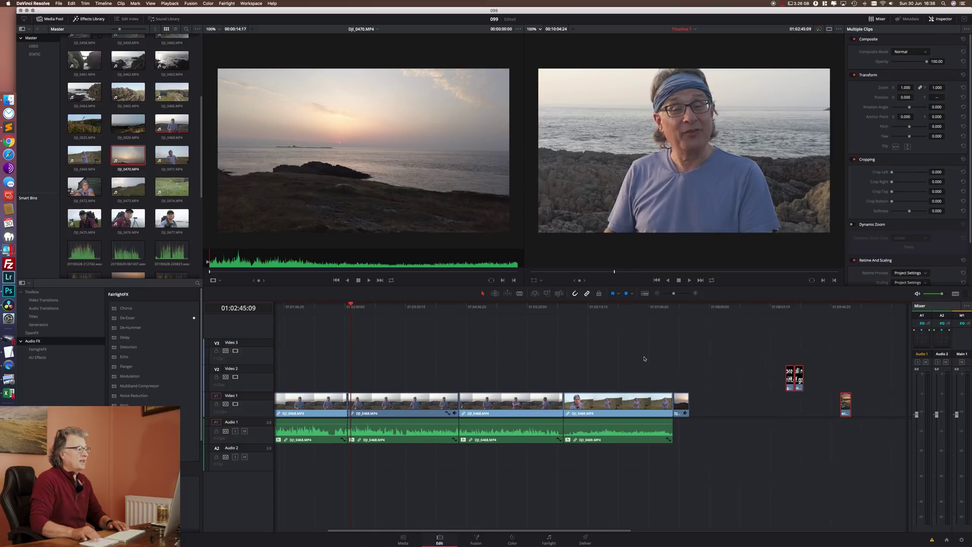
Place the still 1.jpg on Video 1 directly after DJI_0470.MP4 and extend it to about 8 seconds.
{"action": "scroll", "coordinate": [645, 358], "scroll_direction": "right", "scroll_amount": 2}
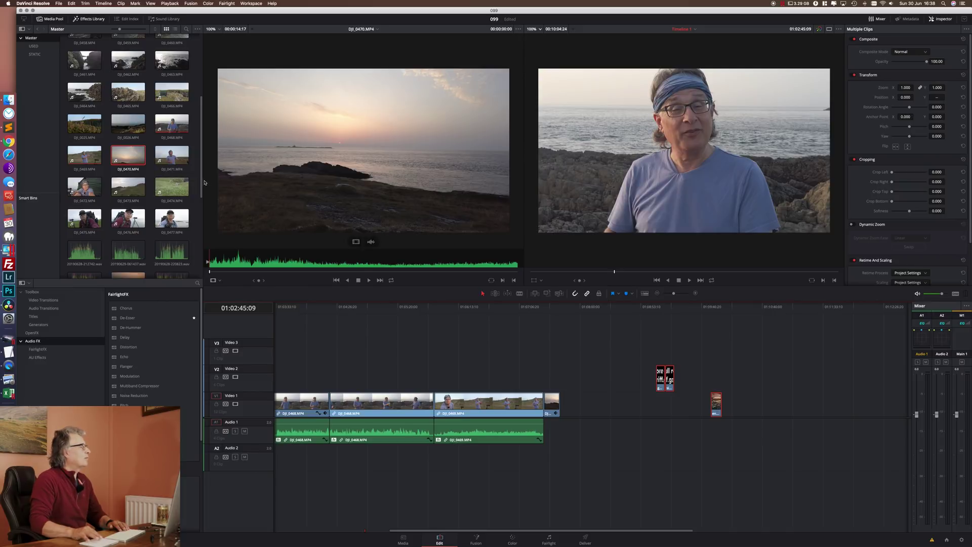
{"action": "scroll", "coordinate": [182, 172], "scroll_direction": "down", "scroll_amount": 6}
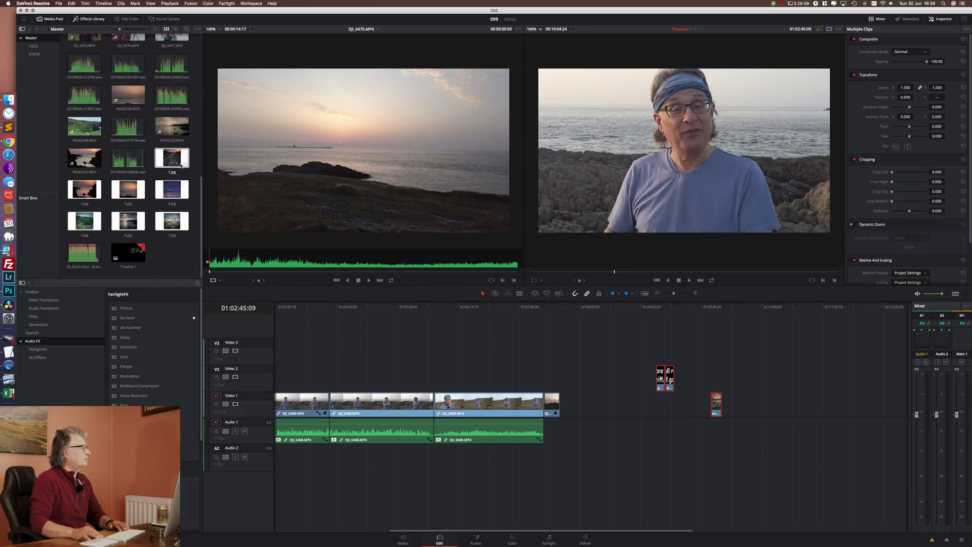
{"action": "left_click_drag", "start_coordinate": [171, 161], "coordinate": [564, 414]}
{"action": "left_click", "coordinate": [560, 307]}
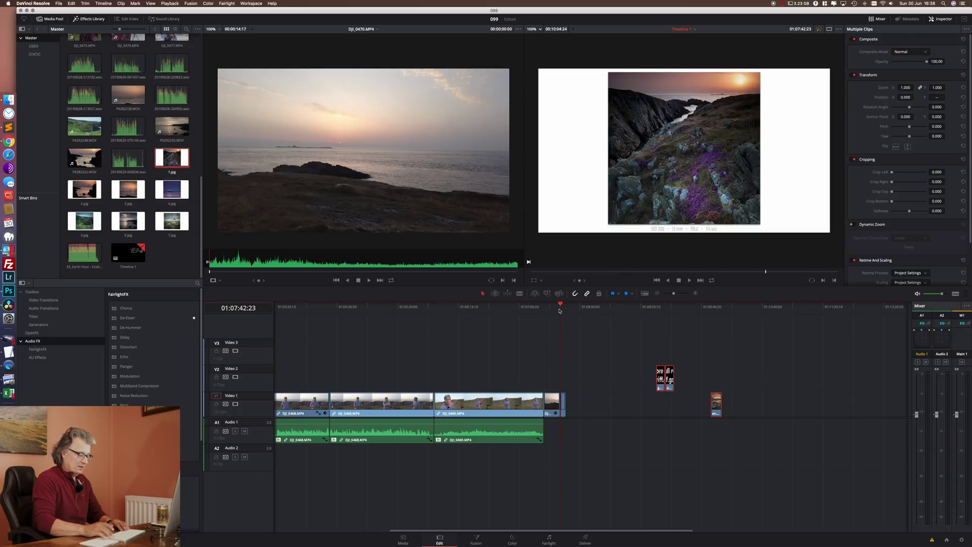
{"action": "key", "text": "super+equal"}
{"action": "key", "text": "super+equal"}
{"action": "key", "text": "super+equal"}
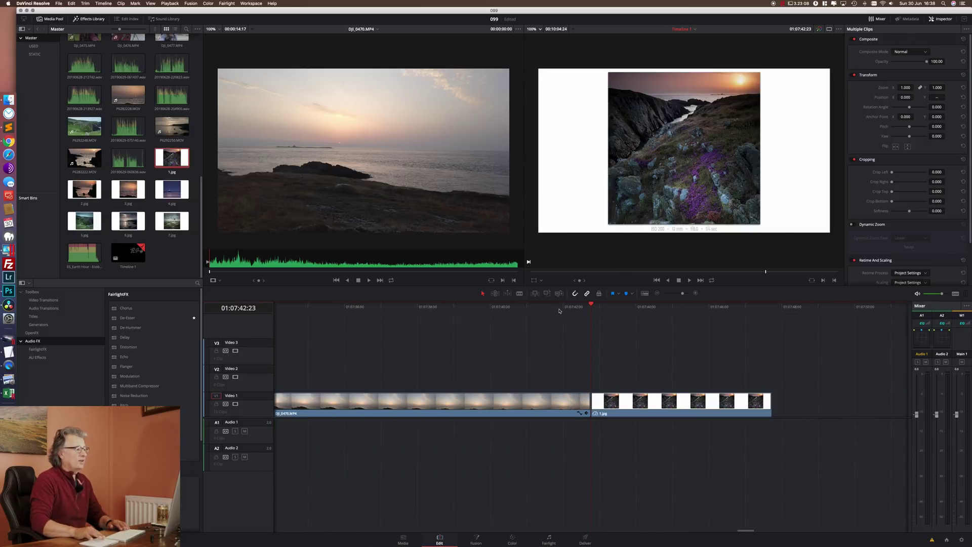
{"action": "left_click_drag", "start_coordinate": [768, 401], "coordinate": [880, 403]}
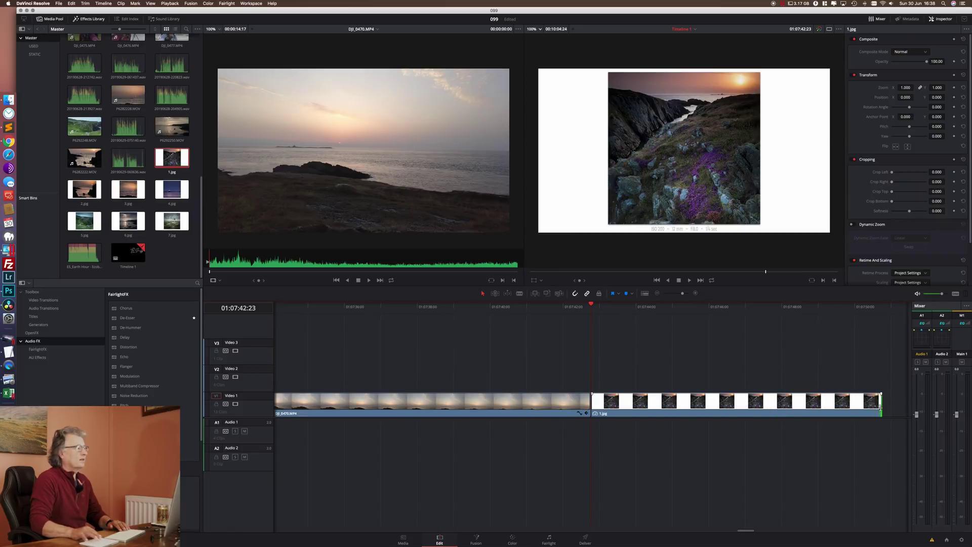
Add the still 2.jpg, extend it to the same length as 1.jpg, and place it directly after 1.jpg on Video 1.
{"action": "left_click_drag", "start_coordinate": [85, 190], "coordinate": [748, 353]}
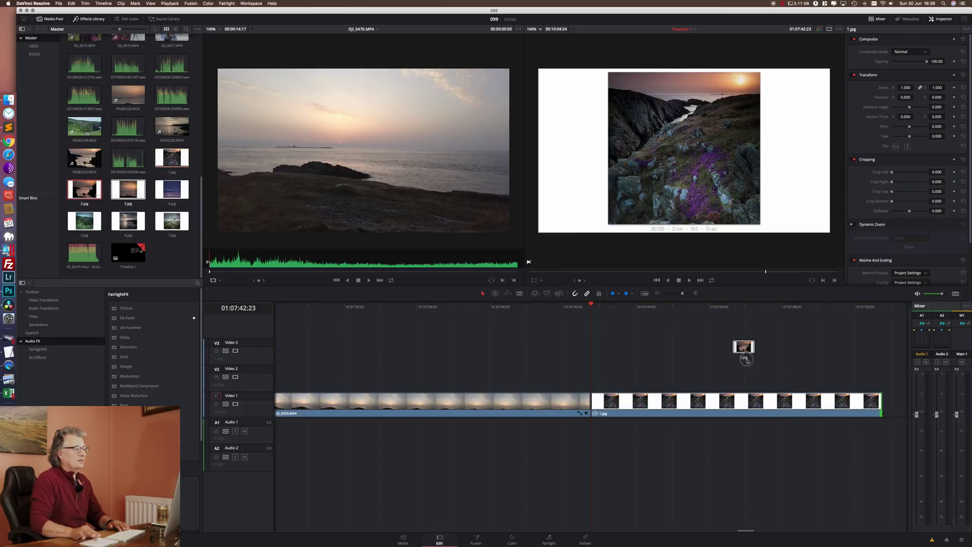
{"action": "left_click_drag", "start_coordinate": [662, 377], "coordinate": [881, 385]}
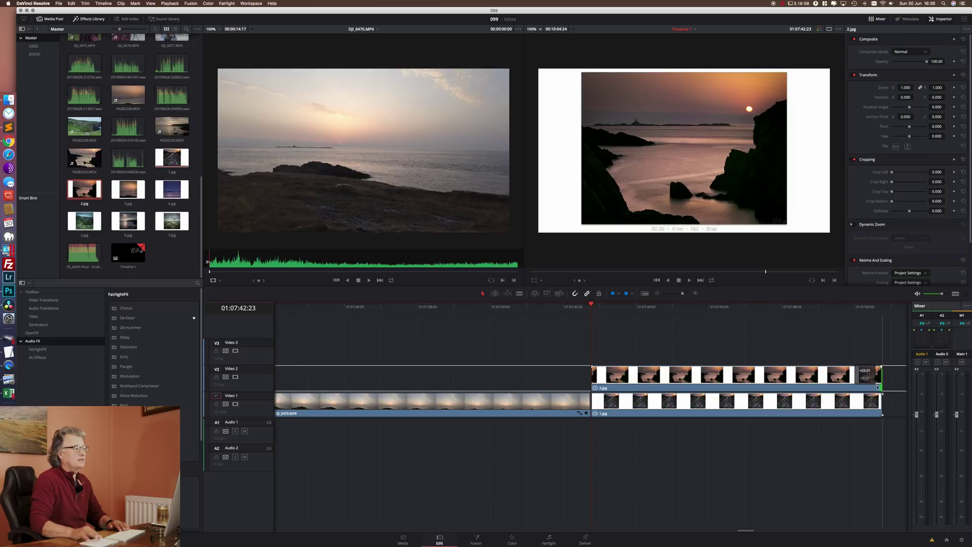
{"action": "scroll", "coordinate": [512, 351], "scroll_direction": "right", "scroll_amount": 3}
{"action": "left_click_drag", "start_coordinate": [523, 378], "coordinate": [811, 410]}
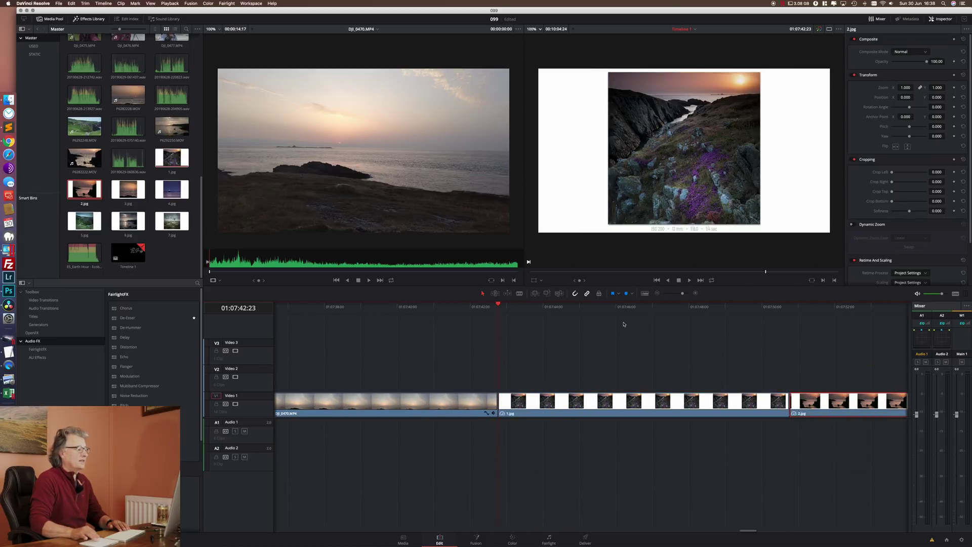
Shorten DJI_0470.MP4 to end at 01:07:41:00 with both stills following it, and add a white Dip To Color Dissolve at that join.
{"action": "scroll", "coordinate": [623, 323], "scroll_direction": "down", "scroll_amount": 5}
{"action": "left_click", "coordinate": [574, 310]}
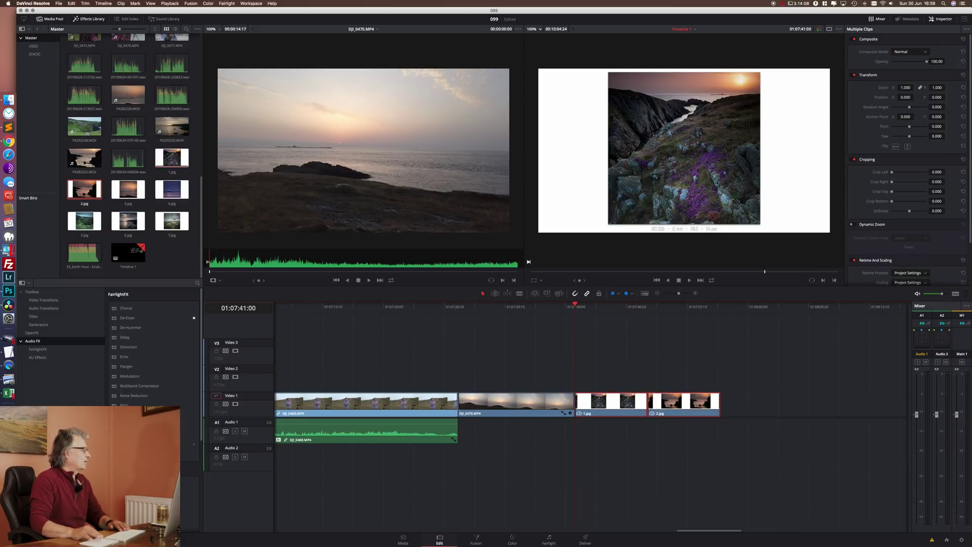
{"action": "key", "text": "super+t"}
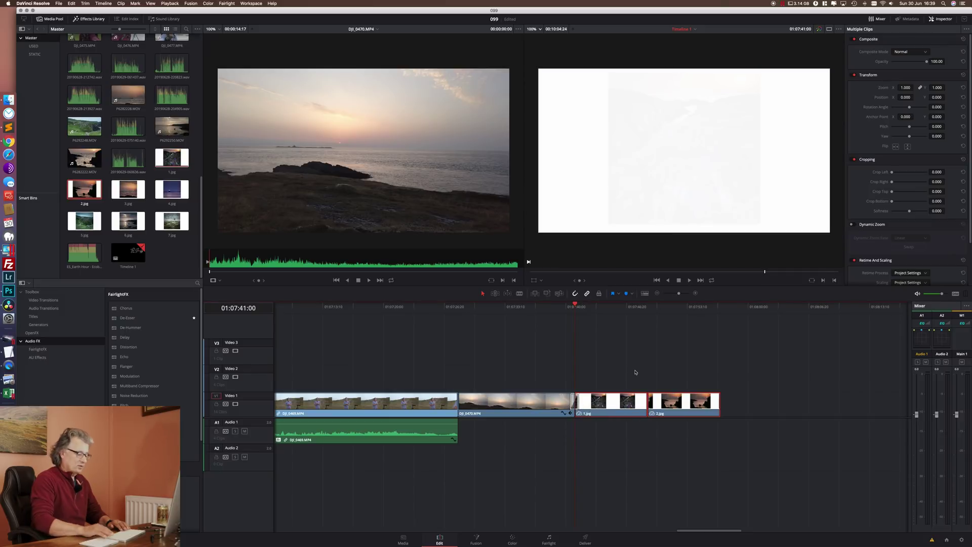
Lengthen the Dip To Color Dissolve between DJI_0470.MP4 and 1.jpg to 42 frames.
{"action": "key", "text": "super+equal"}
{"action": "left_click", "coordinate": [604, 410]}
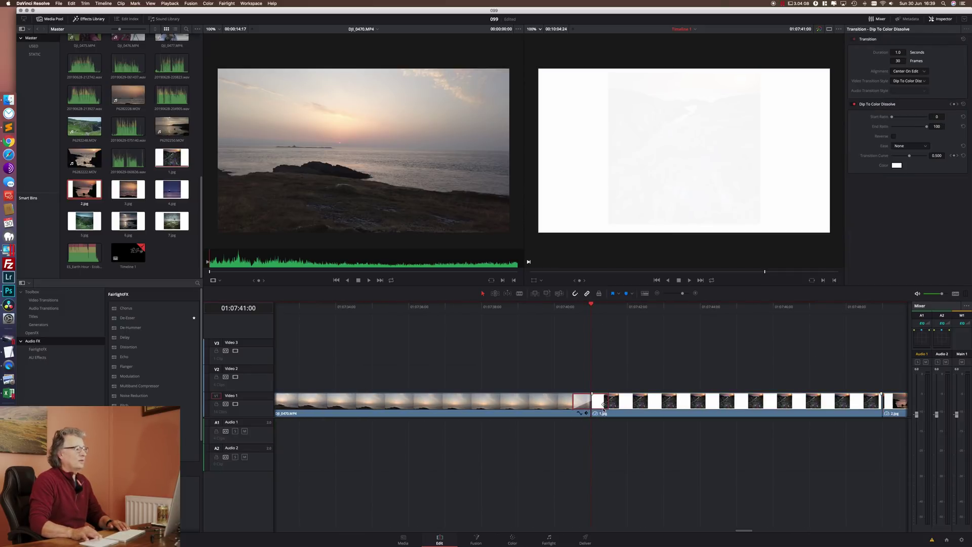
{"action": "mouse_move", "coordinate": [603, 403]}
{"action": "left_mouse_down"}
{"action": "mouse_move", "coordinate": [620, 403]}
{"action": "mouse_move", "coordinate": [611, 403]}
{"action": "left_mouse_up"}
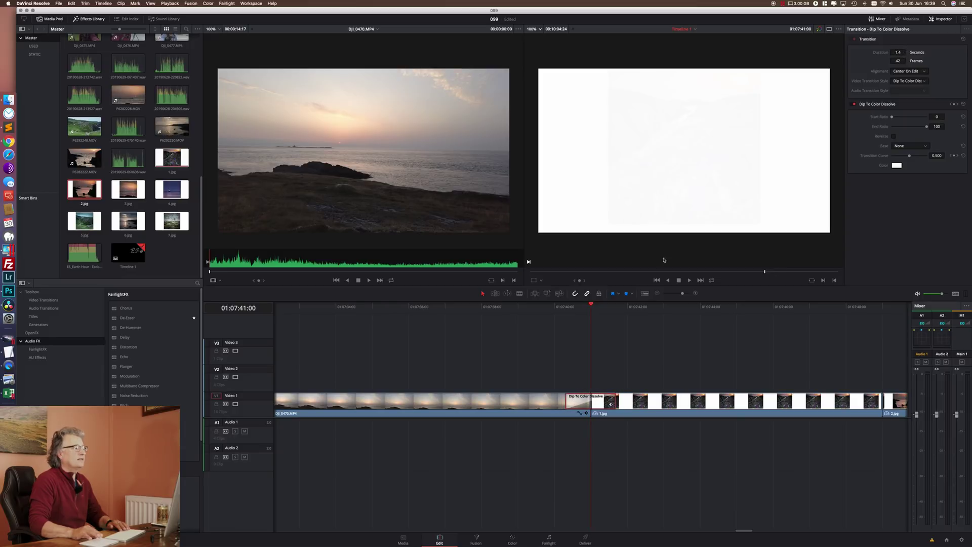
Add a Cross Dissolve between 1.jpg and 2.jpg and play back the transitions from 01:07:39:28.
{"action": "left_click", "coordinate": [552, 308]}
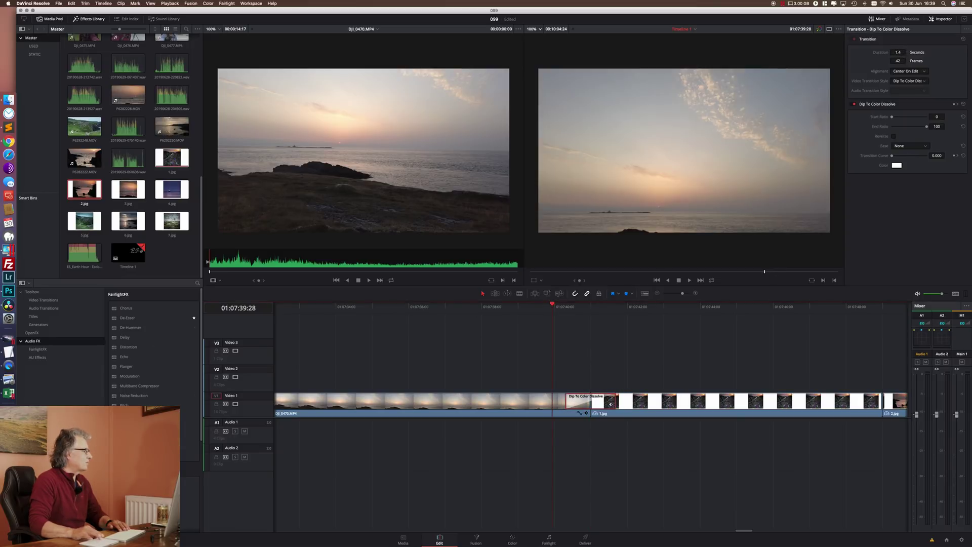
{"action": "left_click", "coordinate": [883, 404]}
{"action": "key", "text": "super+t"}
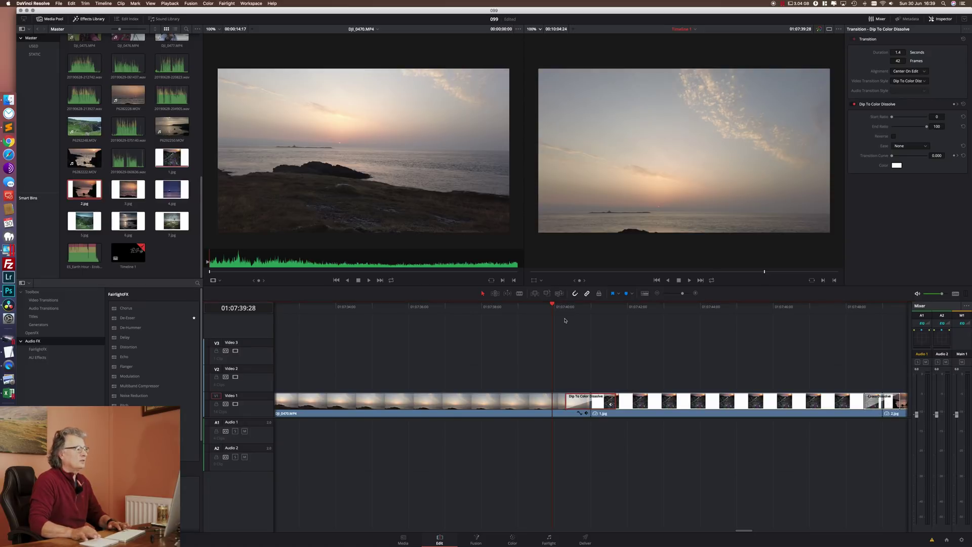
{"action": "key", "text": "space"}
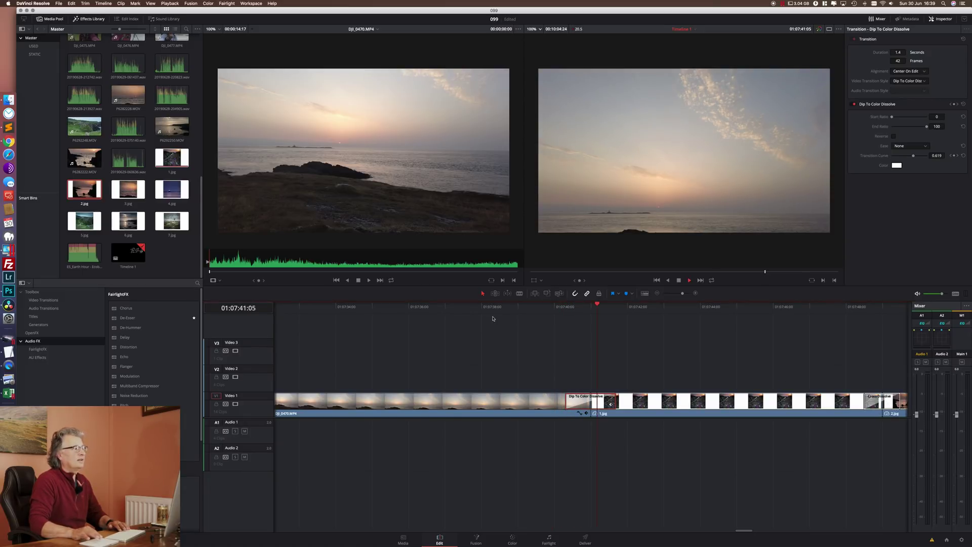